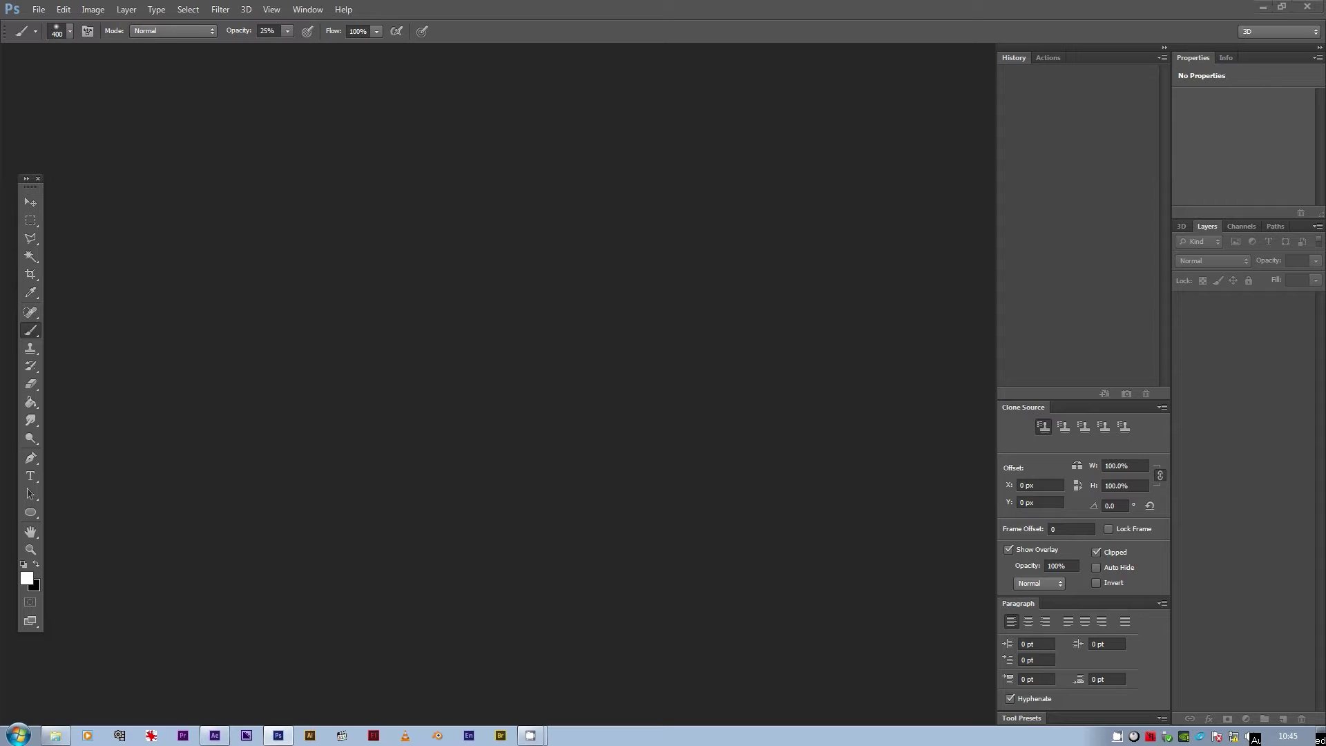
# Step: Drop IMG_8095.JPG onto the Photoshop workspace to open the cloudy-sky photo
pyautogui.moveTo(574, 348); pyautogui.dragTo(575, 353)
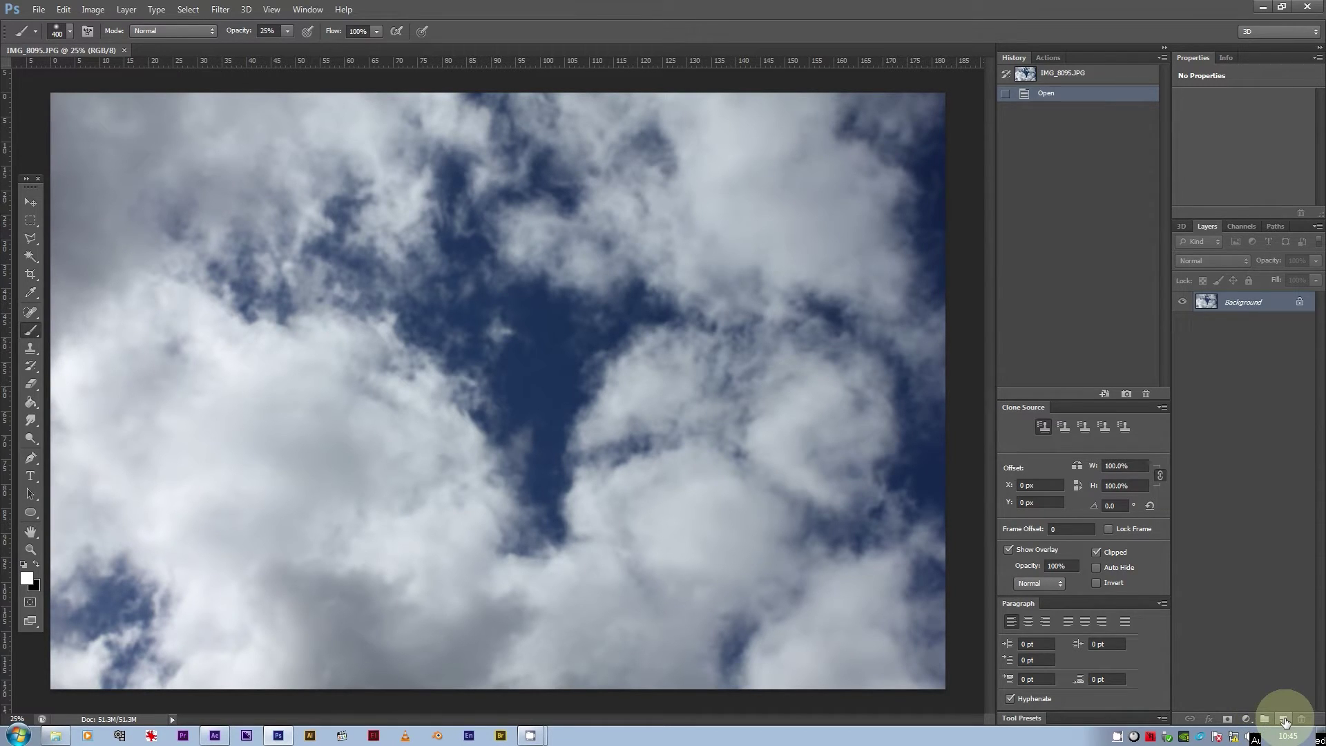
# Step: Add a new layer above the photo, fill it with solid black, and set its opacity to 66%
pyautogui.click(1284, 721)
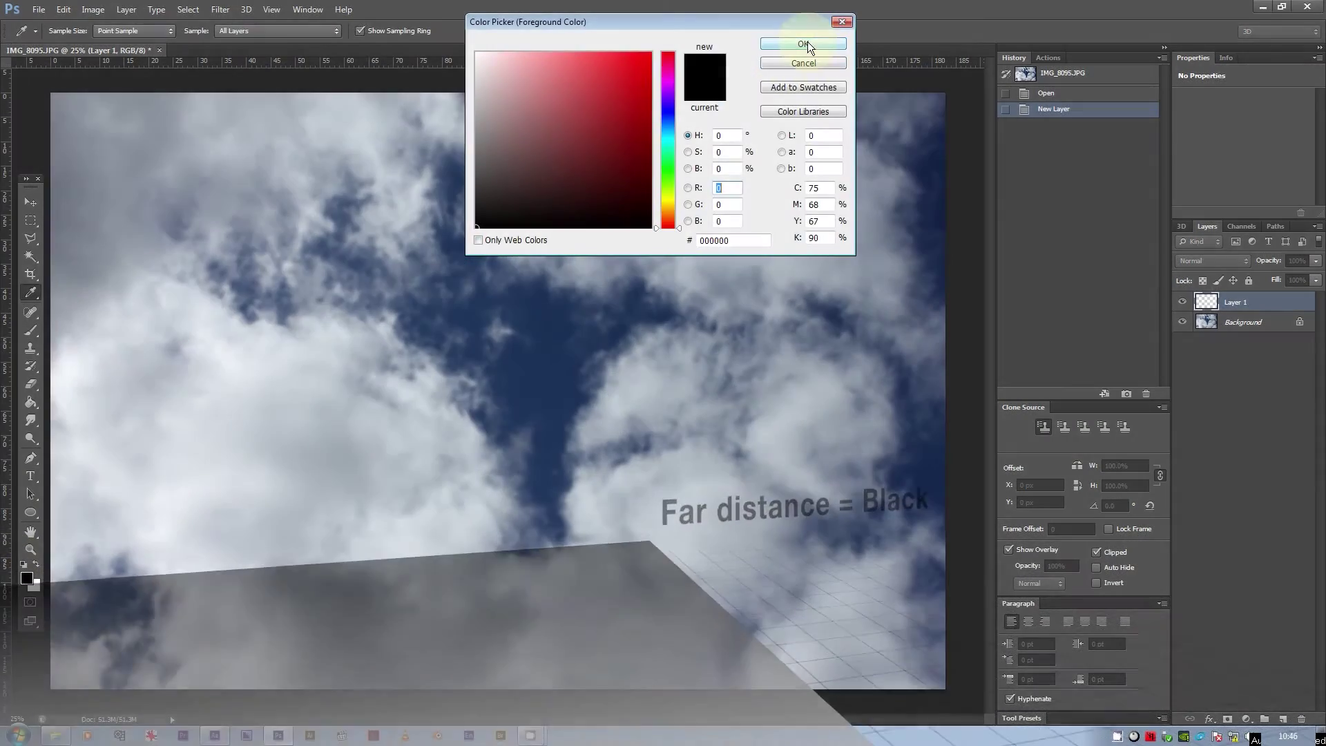
pyautogui.click(807, 41)
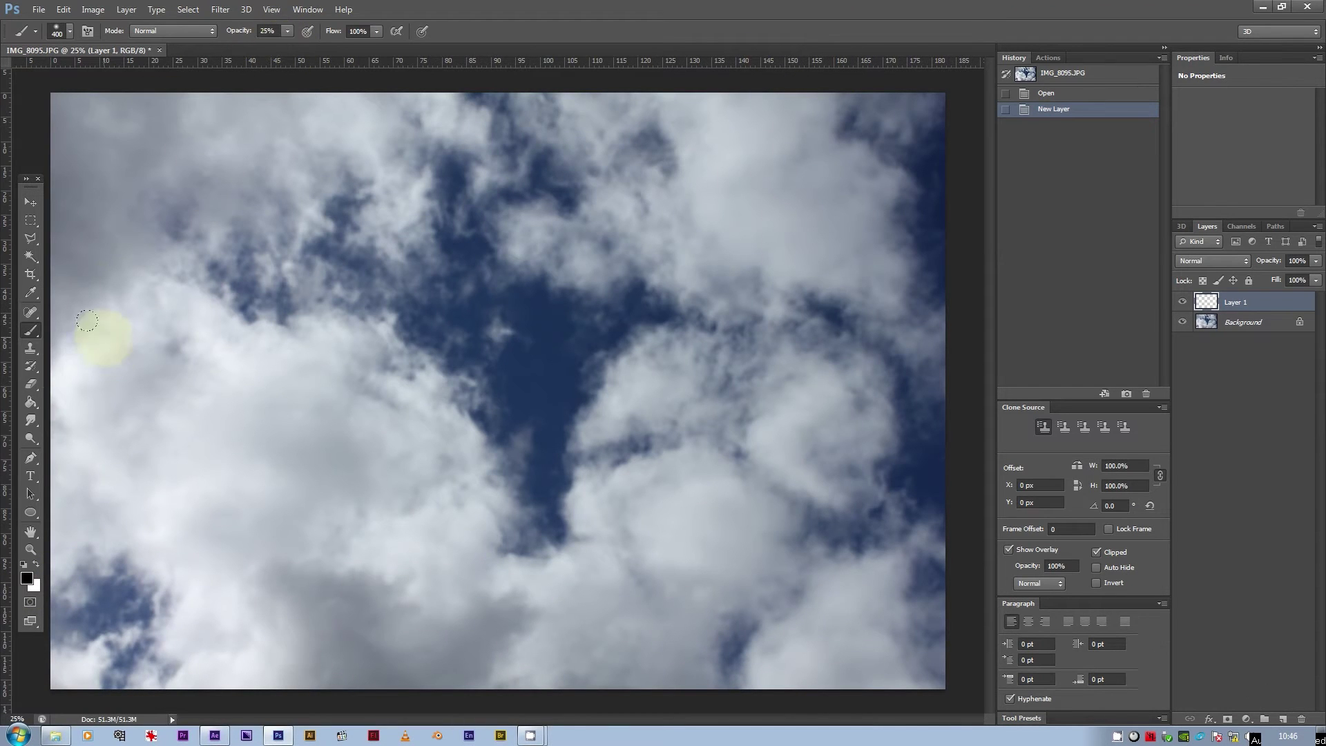
pyautogui.click(27, 409)
pyautogui.click(358, 291)
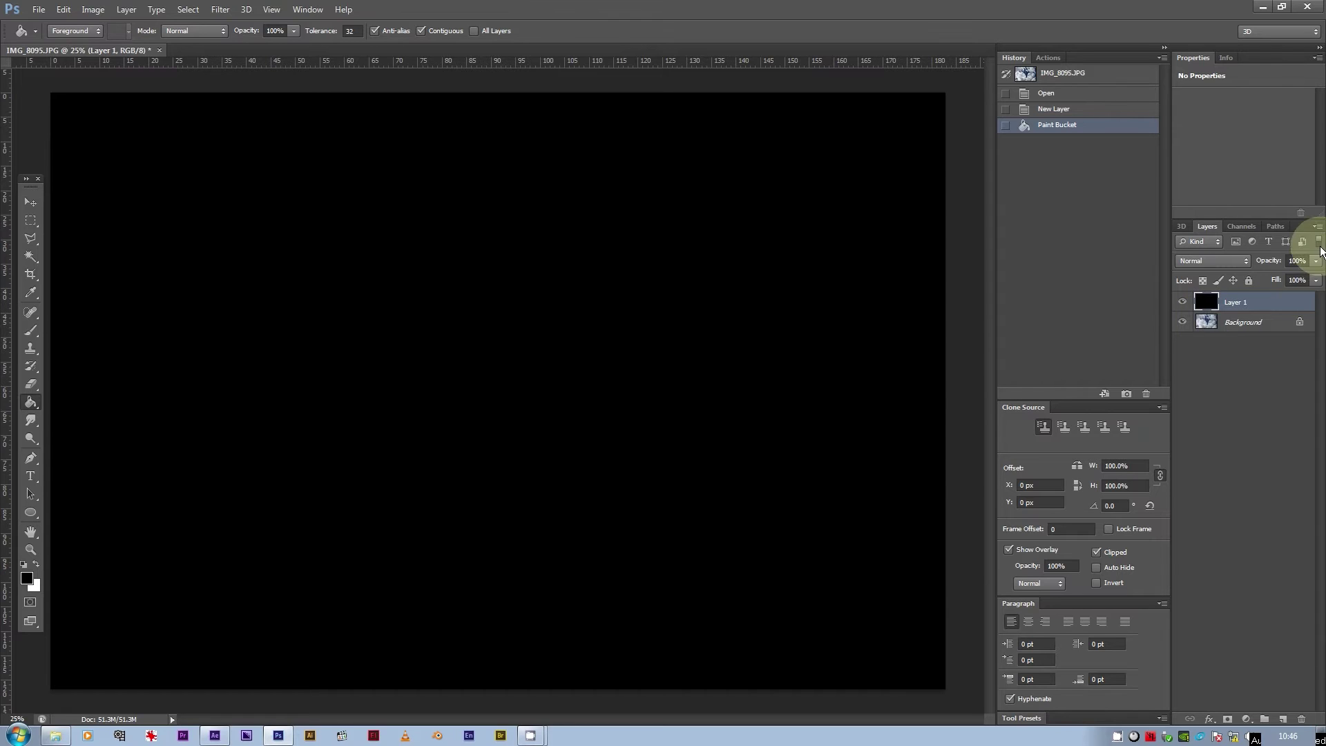
pyautogui.click(1302, 280)
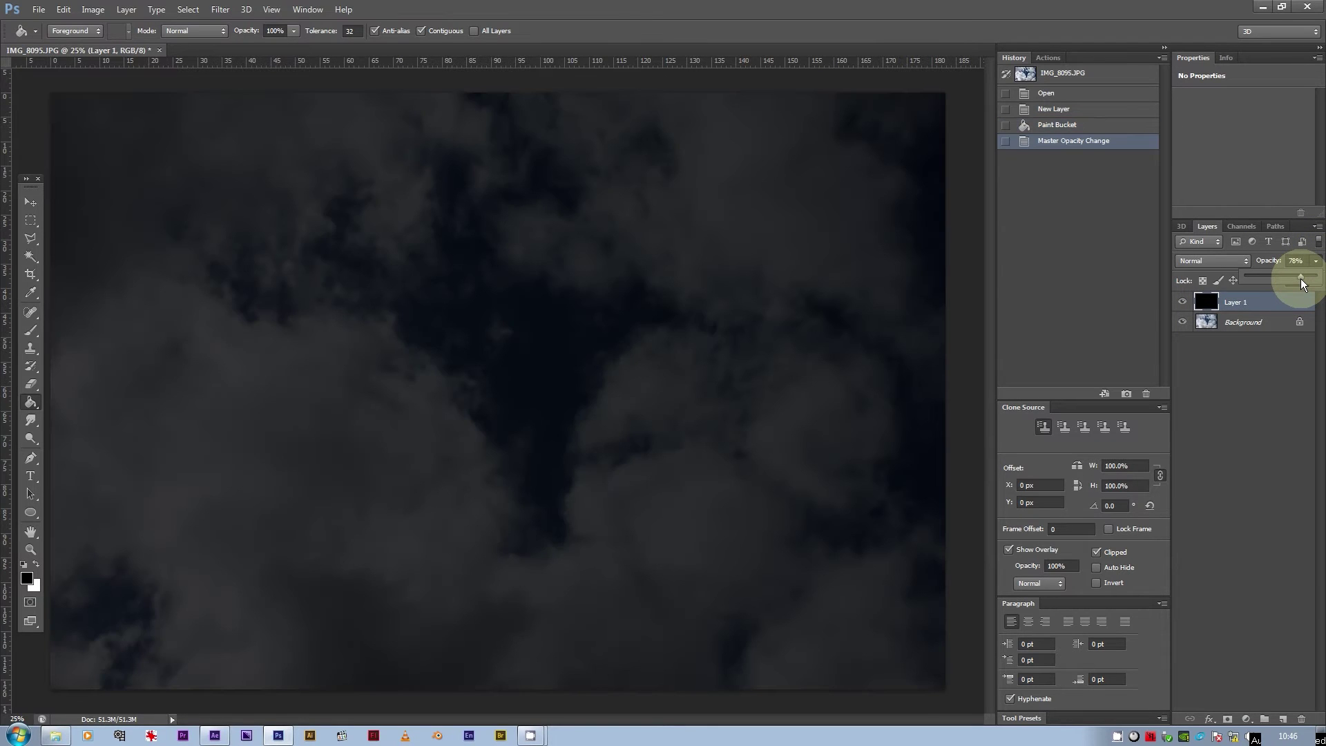
pyautogui.moveTo(1299, 283); pyautogui.dragTo(1292, 279)
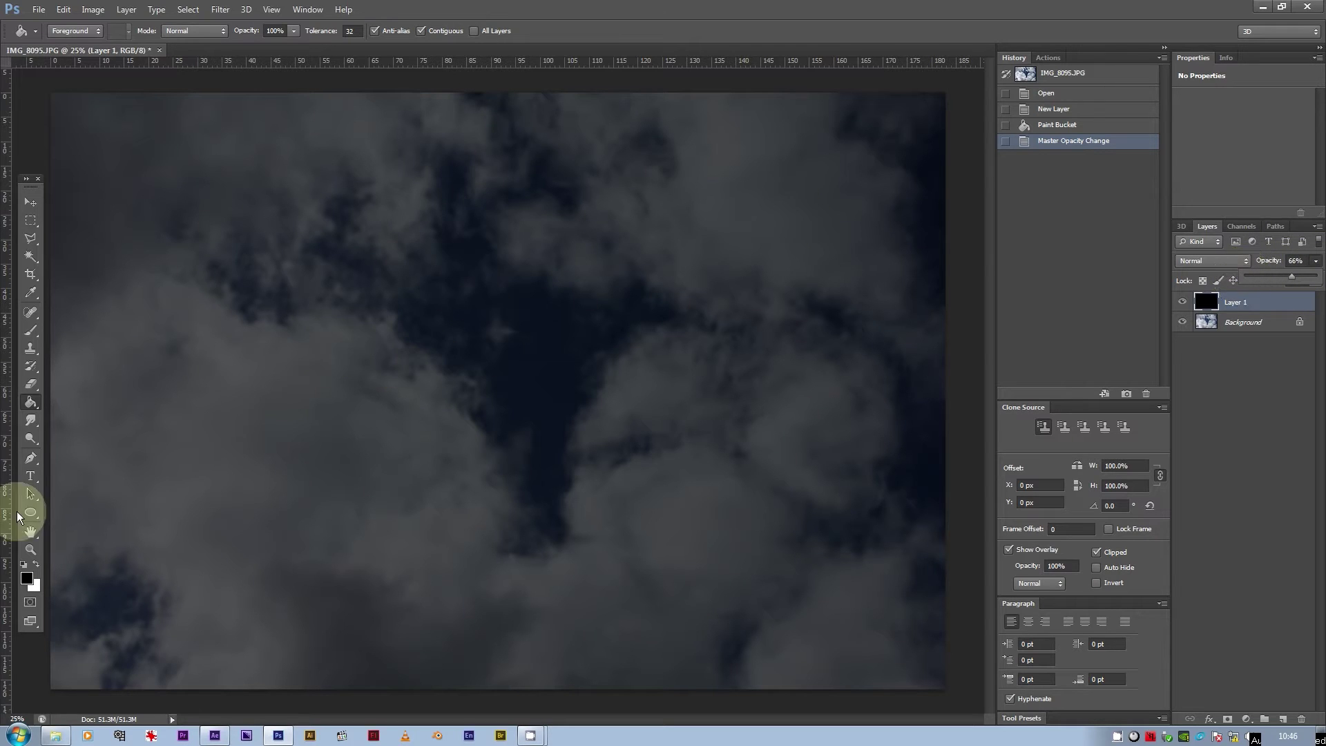
# Step: With white and a soft 400-px brush at 25%, paint over the top and right clouds
pyautogui.click(35, 563)
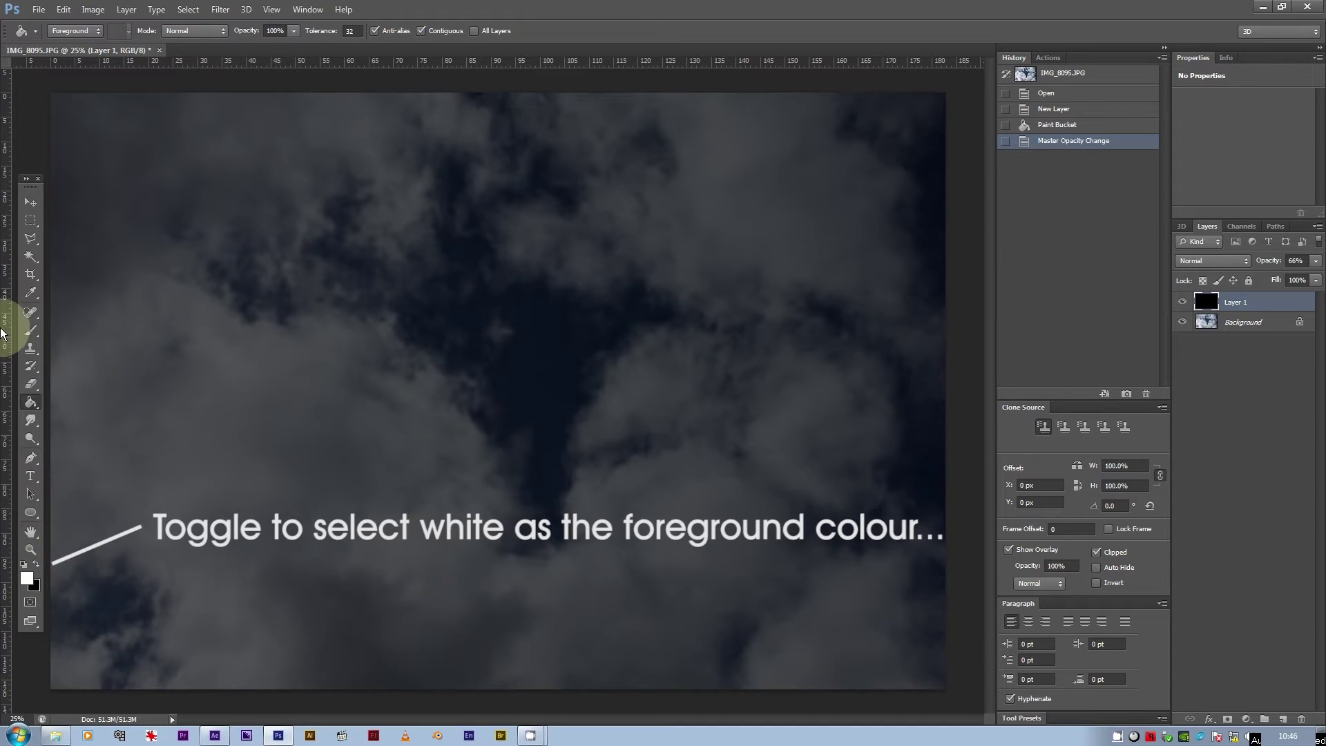
pyautogui.click(31, 330)
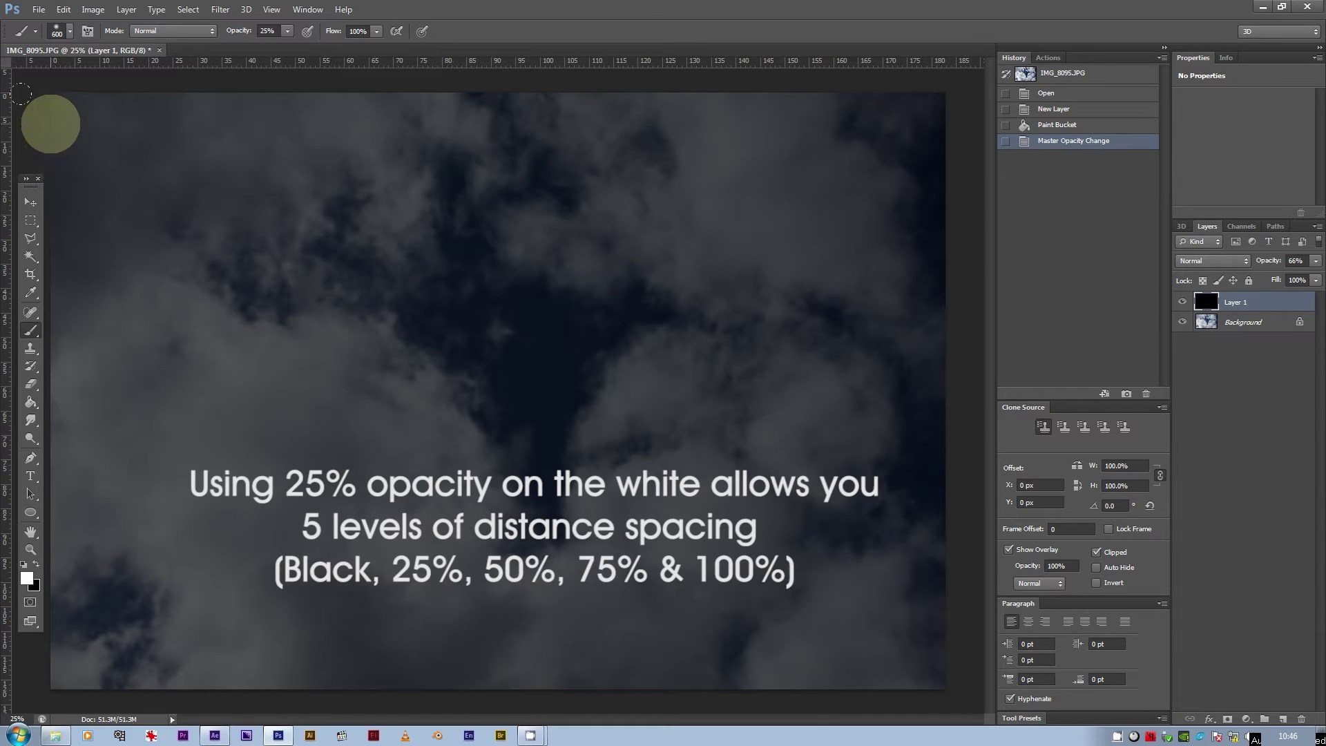
pyautogui.moveTo(30, 91)
pyautogui.mouseDown()
pyautogui.moveTo(411, 82)
pyautogui.moveTo(366, 145)
pyautogui.moveTo(375, 178)
pyautogui.moveTo(320, 132)
pyautogui.moveTo(24, 151)
pyautogui.moveTo(60, 207)
pyautogui.moveTo(81, 182)
pyautogui.moveTo(102, 240)
pyautogui.moveTo(79, 223)
pyautogui.moveTo(56, 276)
pyautogui.moveTo(67, 378)
pyautogui.moveTo(38, 386)
pyautogui.moveTo(57, 471)
pyautogui.moveTo(82, 340)
pyautogui.moveTo(125, 411)
pyautogui.moveTo(177, 370)
pyautogui.moveTo(132, 335)
pyautogui.moveTo(323, 331)
pyautogui.moveTo(338, 365)
pyautogui.moveTo(195, 421)
pyautogui.moveTo(220, 398)
pyautogui.moveTo(185, 425)
pyautogui.moveTo(157, 501)
pyautogui.moveTo(188, 582)
pyautogui.moveTo(179, 535)
pyautogui.moveTo(181, 666)
pyautogui.moveTo(40, 664)
pyautogui.moveTo(91, 674)
pyautogui.moveTo(341, 548)
pyautogui.moveTo(364, 513)
pyautogui.moveTo(289, 500)
pyautogui.moveTo(331, 454)
pyautogui.moveTo(267, 477)
pyautogui.moveTo(255, 457)
pyautogui.moveTo(363, 400)
pyautogui.moveTo(383, 421)
pyautogui.moveTo(388, 388)
pyautogui.moveTo(418, 431)
pyautogui.moveTo(456, 583)
pyautogui.moveTo(370, 623)
pyautogui.moveTo(597, 630)
pyautogui.moveTo(675, 610)
pyautogui.moveTo(603, 640)
pyautogui.moveTo(569, 575)
pyautogui.moveTo(523, 585)
pyautogui.moveTo(575, 535)
pyautogui.moveTo(592, 439)
pyautogui.moveTo(585, 457)
pyautogui.moveTo(648, 350)
pyautogui.moveTo(649, 363)
pyautogui.moveTo(716, 375)
pyautogui.moveTo(697, 525)
pyautogui.moveTo(664, 544)
pyautogui.moveTo(815, 414)
pyautogui.moveTo(680, 343)
pyautogui.mouseUp()
pyautogui.moveTo(710, 534)
pyautogui.mouseDown()
pyautogui.moveTo(789, 609)
pyautogui.moveTo(777, 637)
pyautogui.moveTo(832, 632)
pyautogui.moveTo(831, 598)
pyautogui.mouseUp()
pyautogui.moveTo(626, 457)
pyautogui.mouseDown()
pyautogui.moveTo(770, 363)
pyautogui.moveTo(717, 307)
pyautogui.moveTo(696, 235)
pyautogui.moveTo(728, 177)
pyautogui.moveTo(766, 172)
pyautogui.moveTo(792, 186)
pyautogui.moveTo(879, 305)
pyautogui.moveTo(793, 133)
pyautogui.moveTo(784, 63)
pyautogui.moveTo(719, 143)
pyautogui.moveTo(688, 103)
pyautogui.moveTo(714, 80)
pyautogui.moveTo(622, 77)
pyautogui.moveTo(520, 77)
pyautogui.moveTo(475, 139)
pyautogui.moveTo(472, 155)
pyautogui.moveTo(598, 113)
pyautogui.moveTo(665, 124)
pyautogui.moveTo(592, 207)
pyautogui.moveTo(637, 213)
pyautogui.moveTo(570, 227)
pyautogui.moveTo(502, 200)
pyautogui.moveTo(732, 201)
pyautogui.moveTo(696, 387)
pyautogui.moveTo(646, 416)
pyautogui.moveTo(641, 389)
pyautogui.moveTo(641, 402)
pyautogui.moveTo(671, 395)
pyautogui.moveTo(675, 487)
pyautogui.moveTo(648, 570)
pyautogui.moveTo(560, 594)
pyautogui.moveTo(402, 588)
pyautogui.moveTo(219, 459)
pyautogui.moveTo(223, 395)
pyautogui.moveTo(272, 334)
pyautogui.moveTo(294, 268)
pyautogui.moveTo(264, 362)
pyautogui.moveTo(141, 327)
pyautogui.moveTo(107, 277)
pyautogui.moveTo(125, 177)
pyautogui.moveTo(193, 193)
pyautogui.moveTo(231, 226)
pyautogui.moveTo(223, 204)
pyautogui.moveTo(143, 156)
pyautogui.moveTo(99, 185)
pyautogui.moveTo(92, 201)
pyautogui.moveTo(219, 401)
pyautogui.moveTo(522, 632)
pyautogui.moveTo(777, 596)
pyautogui.moveTo(874, 530)
pyautogui.moveTo(693, 607)
pyautogui.moveTo(830, 561)
pyautogui.moveTo(878, 511)
pyautogui.moveTo(852, 502)
pyautogui.moveTo(889, 633)
pyautogui.moveTo(844, 644)
pyautogui.mouseUp()
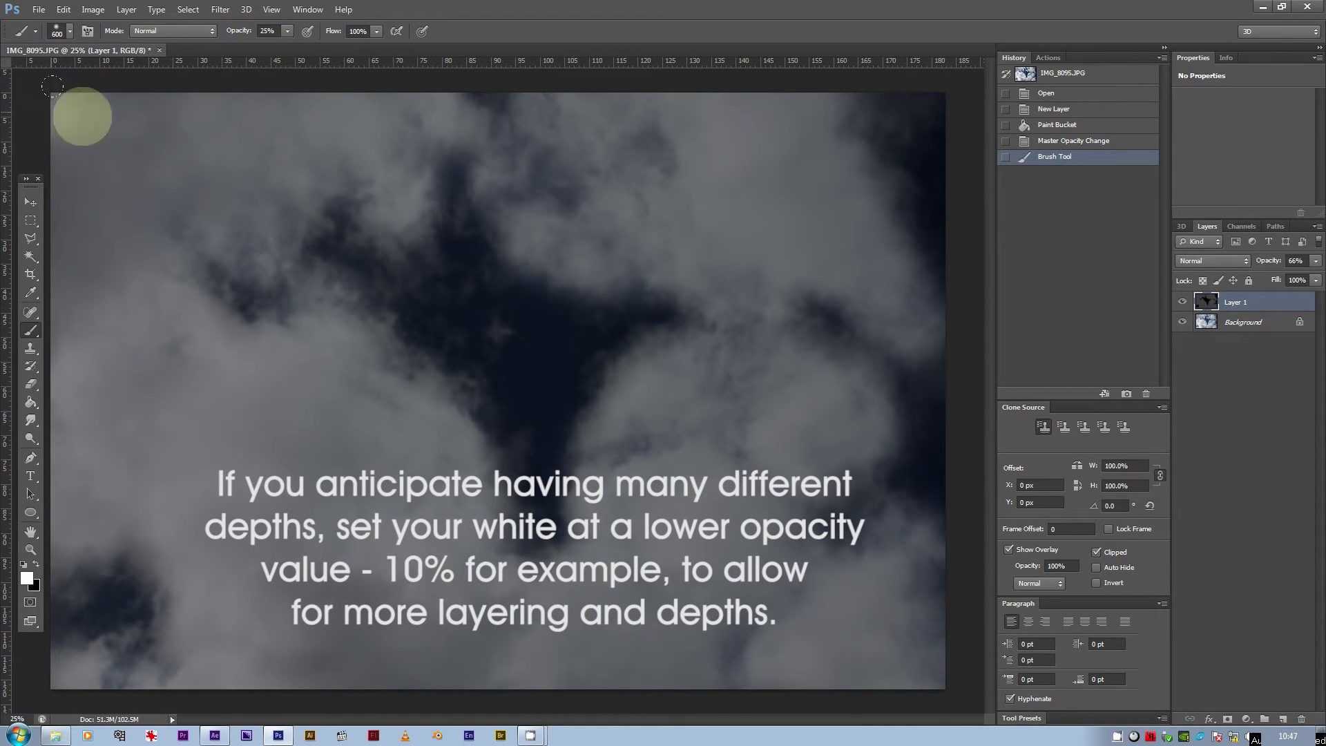
# Step: Paint soft white strokes along the top, left, lower and right clouds on Layer 1
pyautogui.moveTo(52, 86)
pyautogui.mouseDown()
pyautogui.moveTo(308, 82)
pyautogui.moveTo(158, 126)
pyautogui.moveTo(219, 142)
pyautogui.moveTo(10, 138)
pyautogui.moveTo(55, 128)
pyautogui.moveTo(96, 151)
pyautogui.moveTo(84, 225)
pyautogui.moveTo(59, 194)
pyautogui.moveTo(10, 269)
pyautogui.mouseUp()
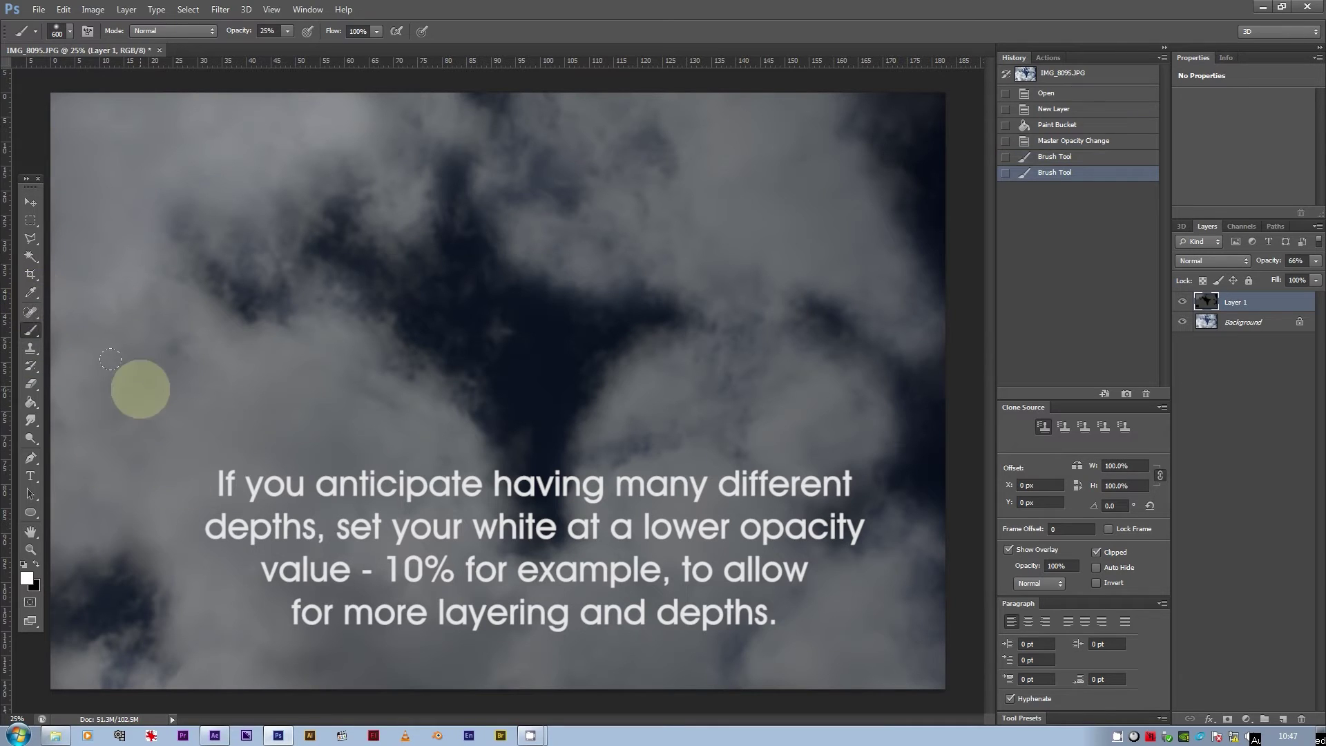
pyautogui.moveTo(111, 358)
pyautogui.mouseDown()
pyautogui.moveTo(75, 418)
pyautogui.moveTo(120, 344)
pyautogui.moveTo(104, 426)
pyautogui.moveTo(50, 496)
pyautogui.moveTo(275, 543)
pyautogui.moveTo(229, 543)
pyautogui.moveTo(261, 385)
pyautogui.moveTo(213, 421)
pyautogui.moveTo(251, 365)
pyautogui.moveTo(287, 376)
pyautogui.moveTo(240, 388)
pyautogui.moveTo(317, 408)
pyautogui.moveTo(269, 430)
pyautogui.moveTo(399, 449)
pyautogui.moveTo(284, 407)
pyautogui.moveTo(235, 442)
pyautogui.mouseUp()
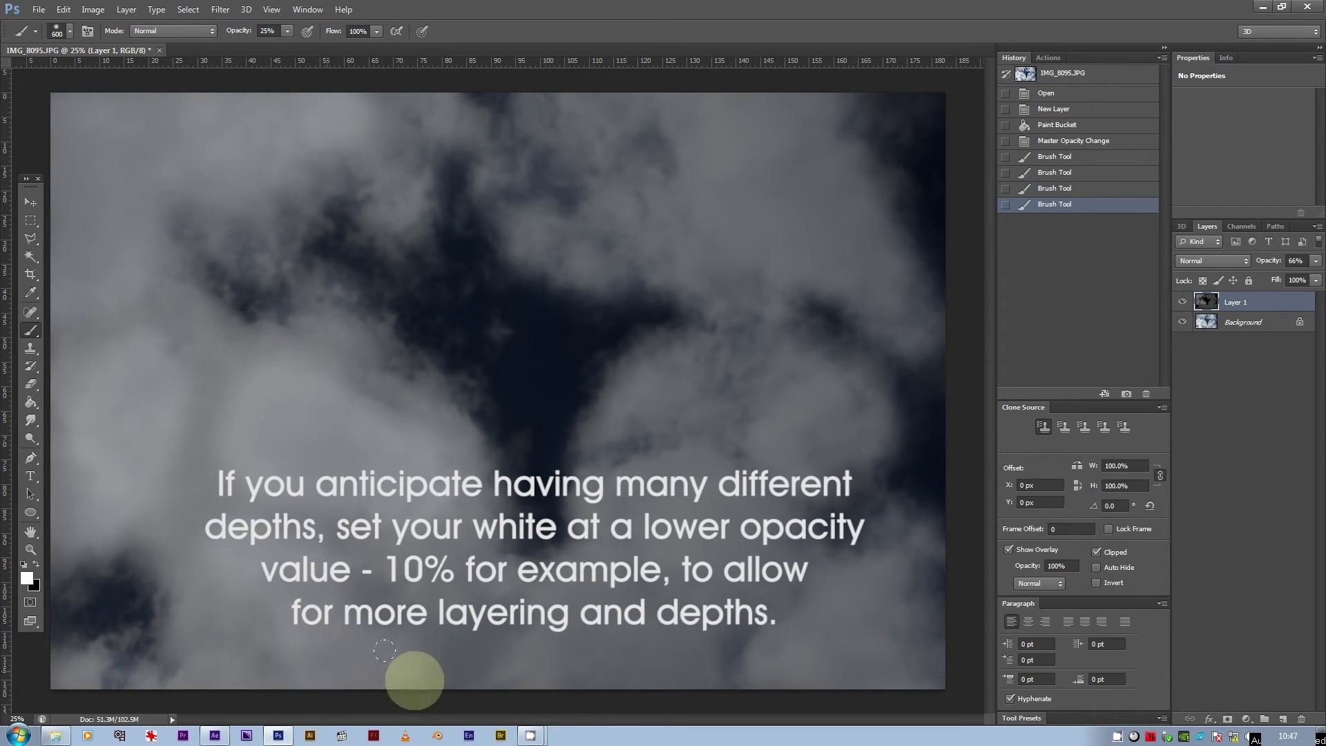
pyautogui.click(472, 595)
pyautogui.moveTo(311, 581); pyautogui.dragTo(364, 621)
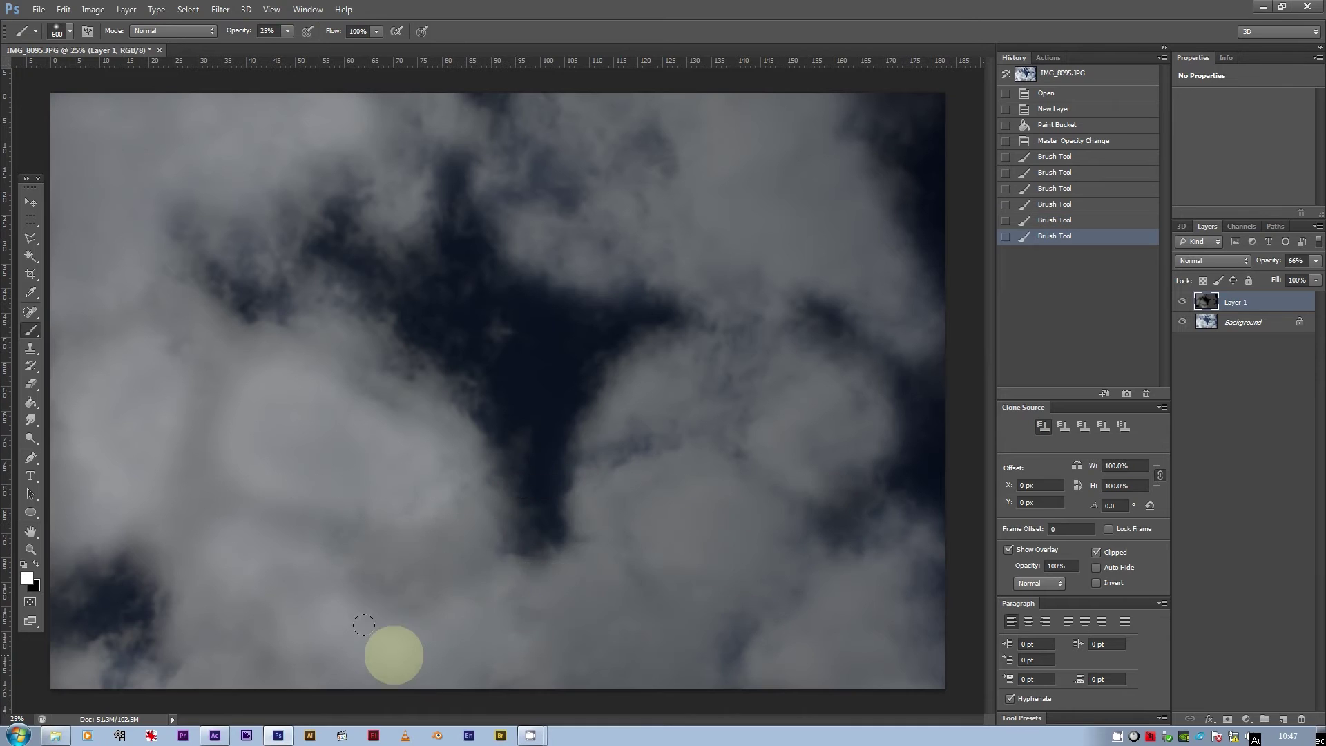
pyautogui.moveTo(615, 640)
pyautogui.mouseDown()
pyautogui.moveTo(661, 528)
pyautogui.moveTo(631, 531)
pyautogui.moveTo(598, 590)
pyautogui.moveTo(620, 461)
pyautogui.moveTo(689, 459)
pyautogui.moveTo(693, 514)
pyautogui.moveTo(669, 538)
pyautogui.mouseUp()
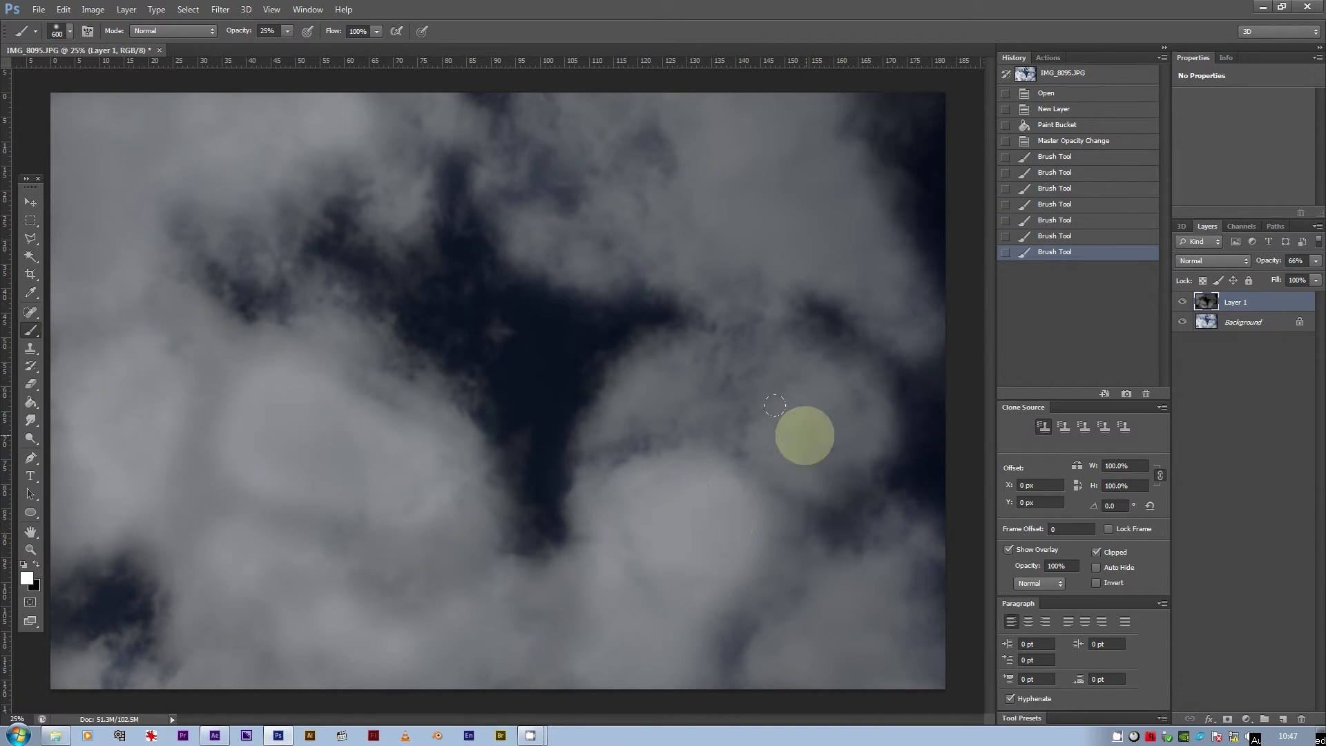
pyautogui.moveTo(773, 402)
pyautogui.mouseDown()
pyautogui.moveTo(806, 388)
pyautogui.moveTo(643, 364)
pyautogui.moveTo(668, 354)
pyautogui.moveTo(694, 207)
pyautogui.moveTo(725, 193)
pyautogui.moveTo(681, 117)
pyautogui.moveTo(691, 92)
pyautogui.moveTo(785, 77)
pyautogui.moveTo(741, 158)
pyautogui.moveTo(785, 130)
pyautogui.moveTo(825, 220)
pyautogui.moveTo(755, 194)
pyautogui.mouseUp()
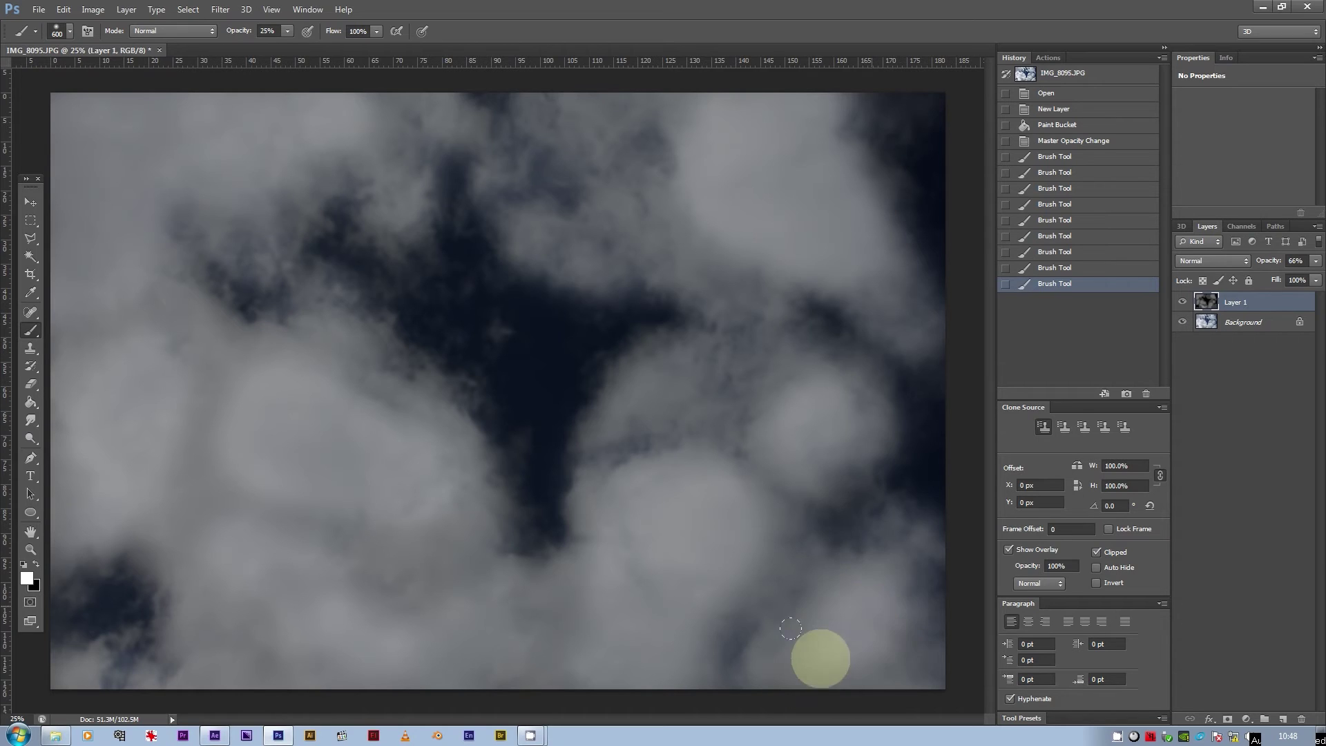
pyautogui.moveTo(791, 628)
pyautogui.mouseDown()
pyautogui.moveTo(889, 690)
pyautogui.moveTo(897, 657)
pyautogui.mouseUp()
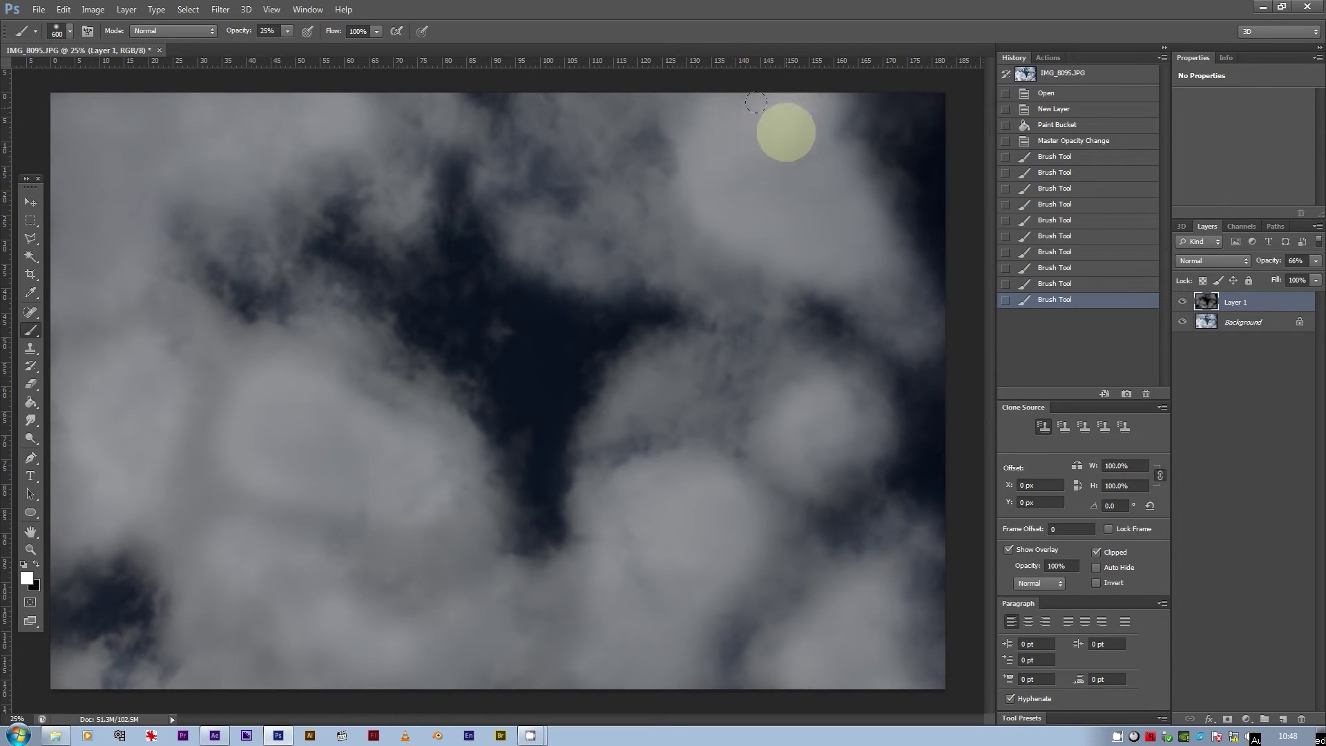
# Step: Dab white onto the right, lower, left and top-left clouds, then stroke across the bottom
pyautogui.click(773, 494)
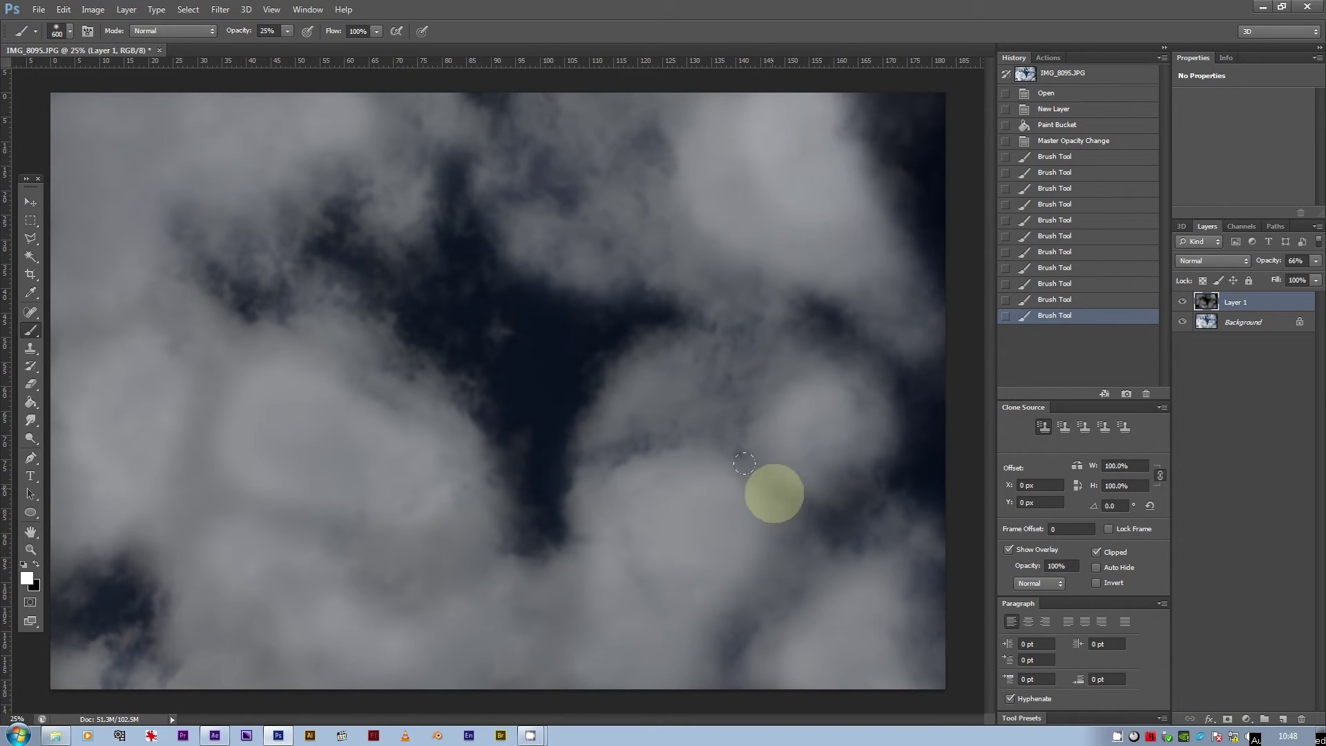
pyautogui.click(817, 421)
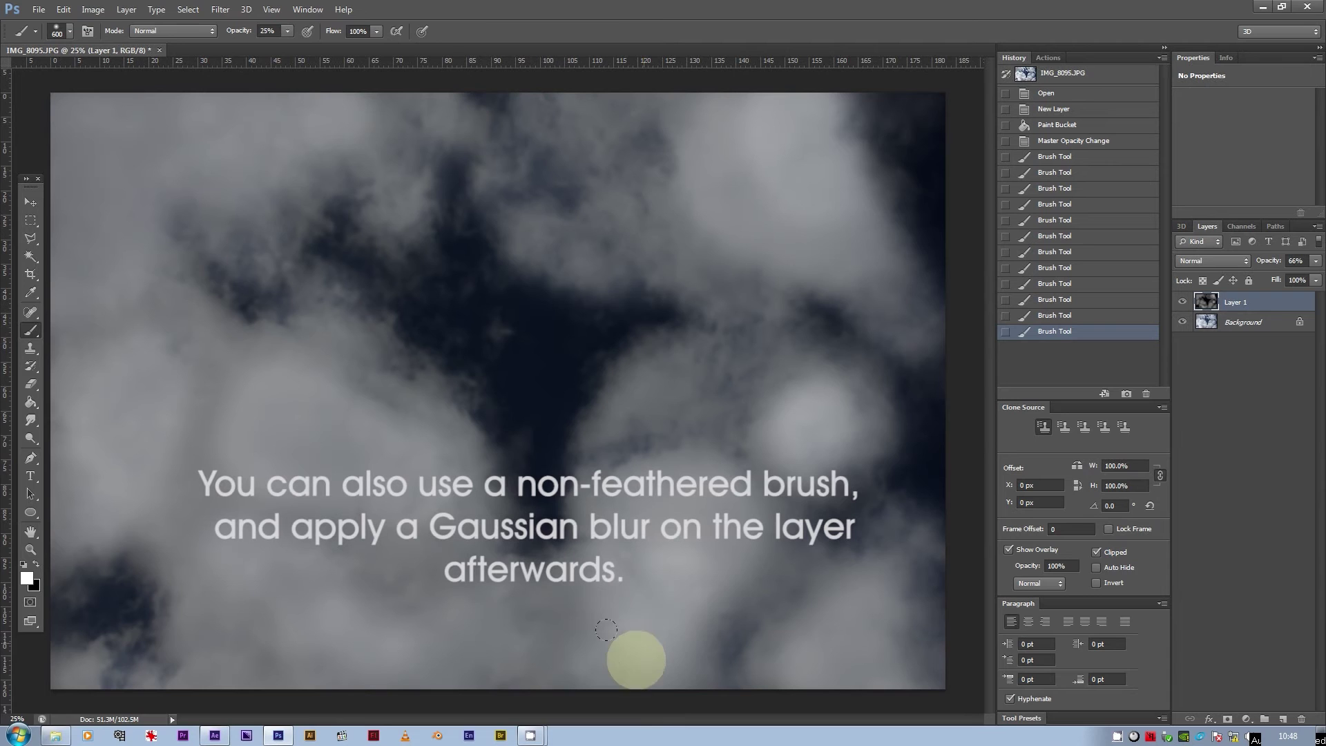
pyautogui.click(660, 577)
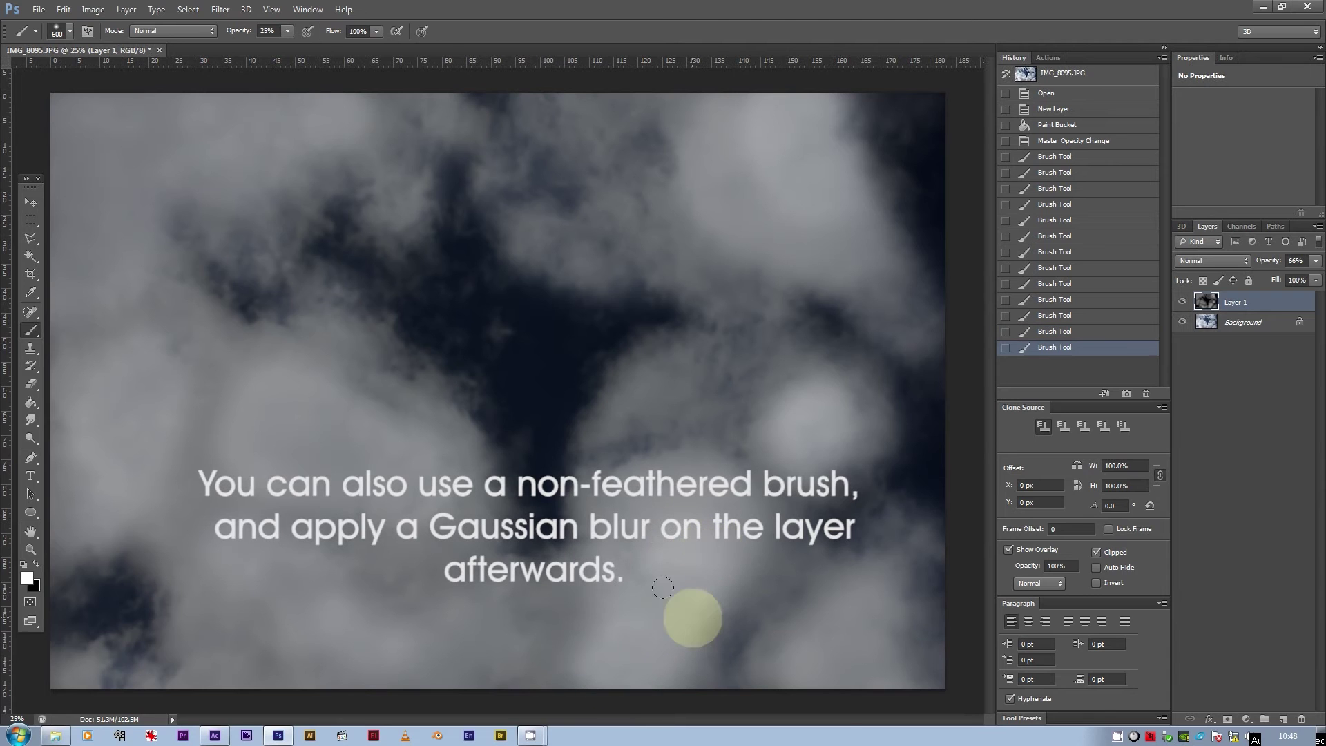
pyautogui.click(813, 621)
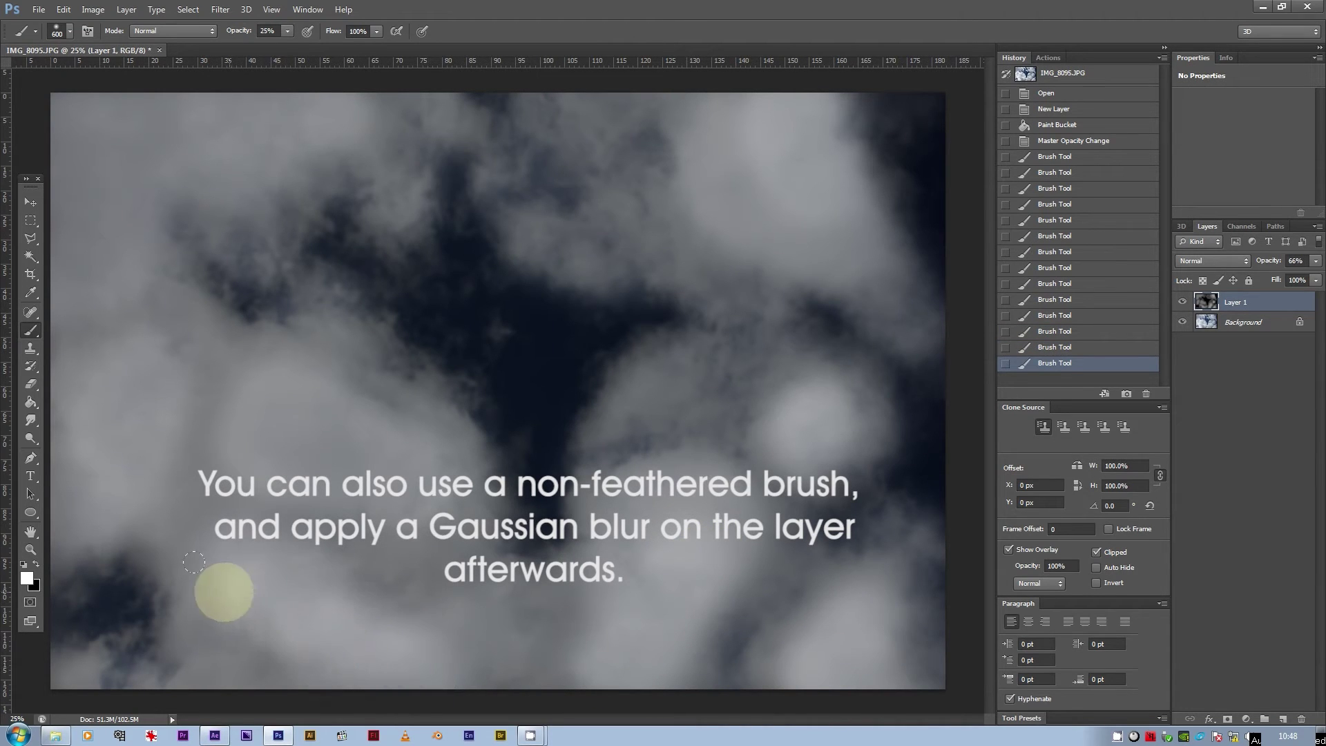
pyautogui.click(193, 560)
pyautogui.click(101, 381)
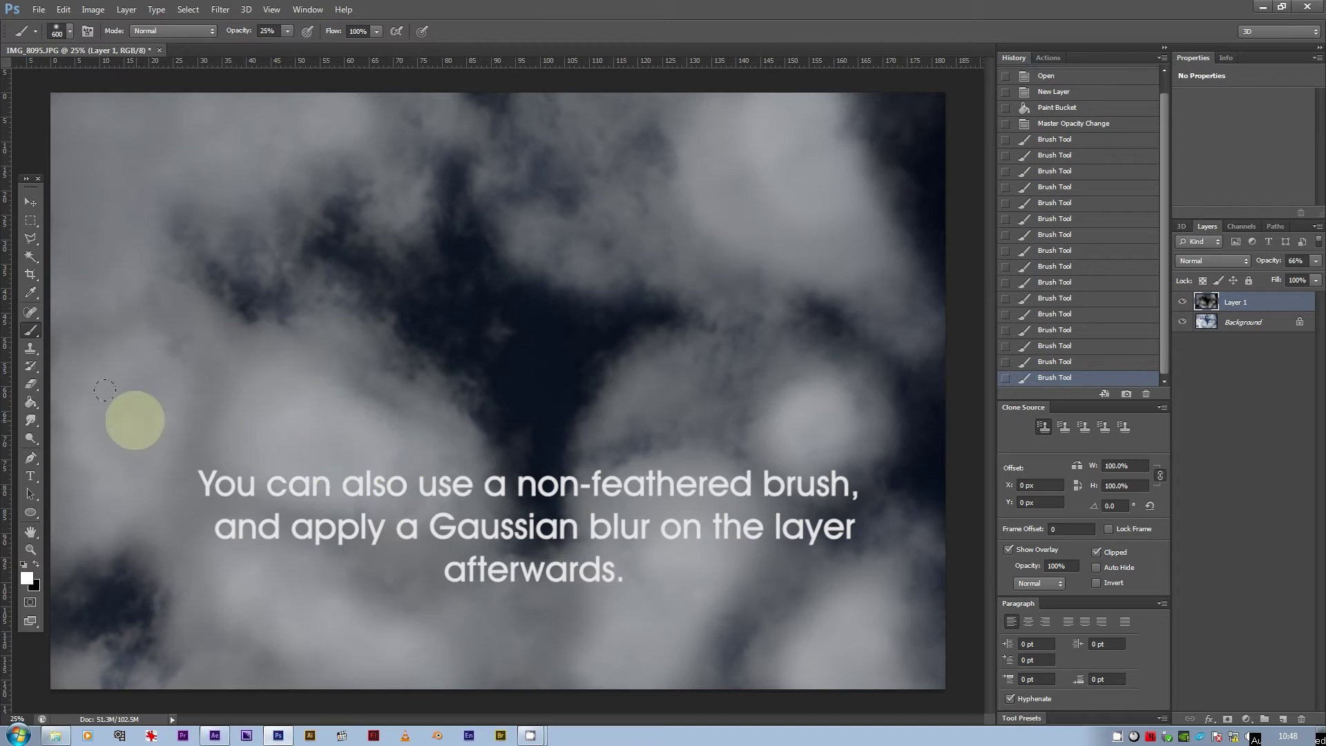
pyautogui.click(88, 419)
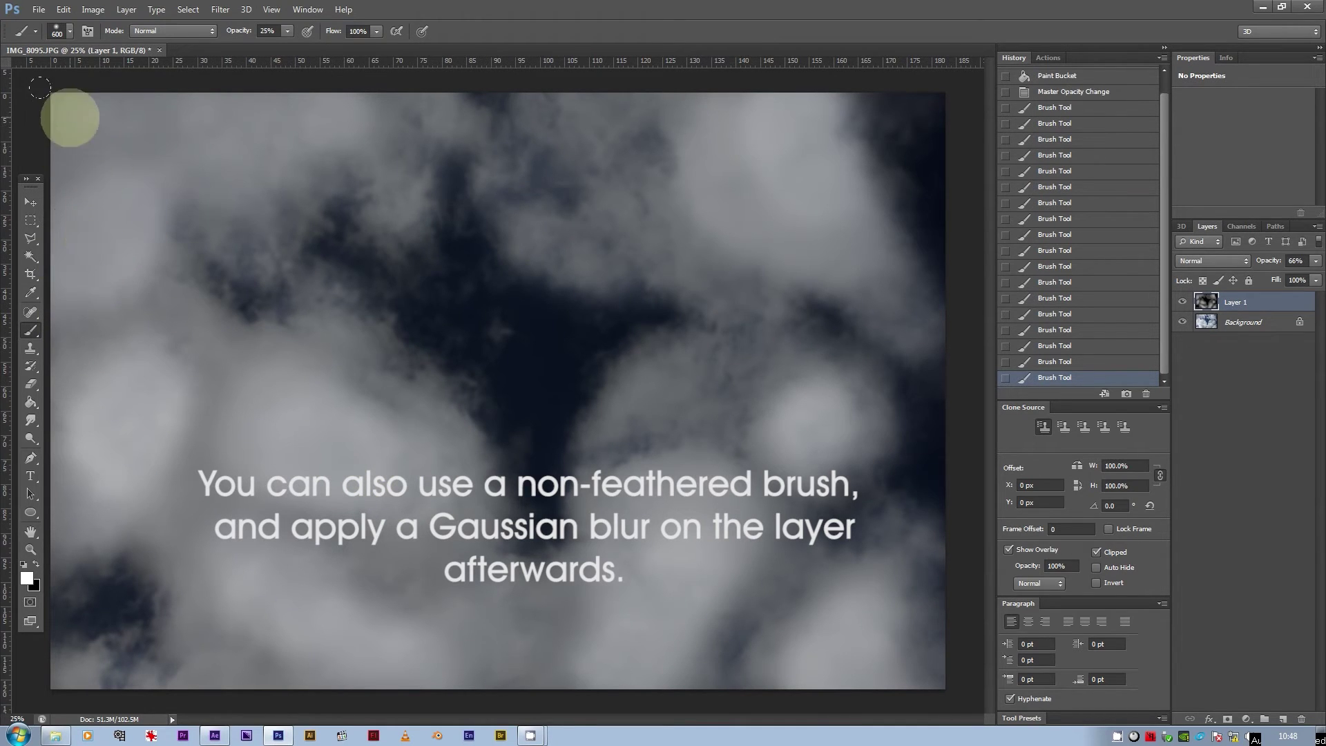
pyautogui.click(77, 89)
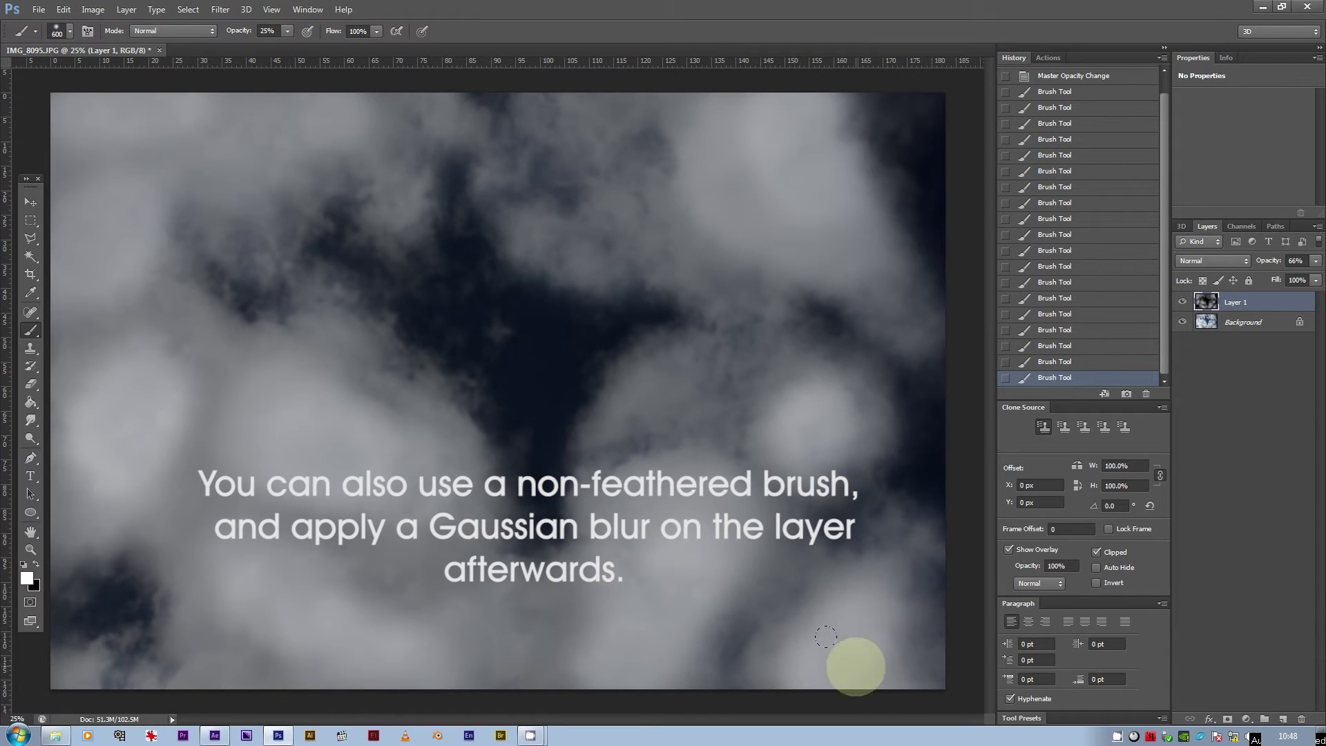
pyautogui.moveTo(638, 628)
pyautogui.mouseDown()
pyautogui.moveTo(601, 651)
pyautogui.moveTo(325, 627)
pyautogui.mouseUp()
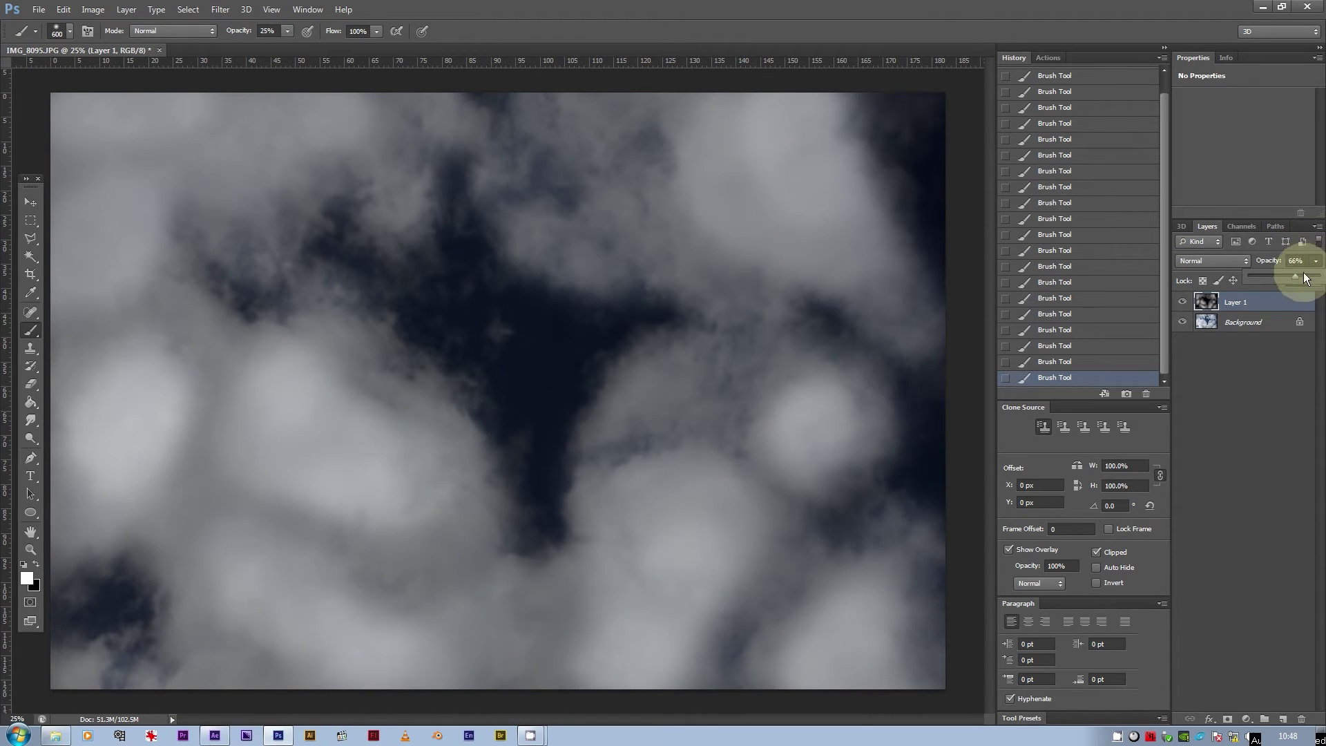
# Step: Restore Layer 1 to 100% opacity, save as displacement map.psd, and minimize Photoshop
pyautogui.moveTo(1299, 278); pyautogui.dragTo(1321, 283)
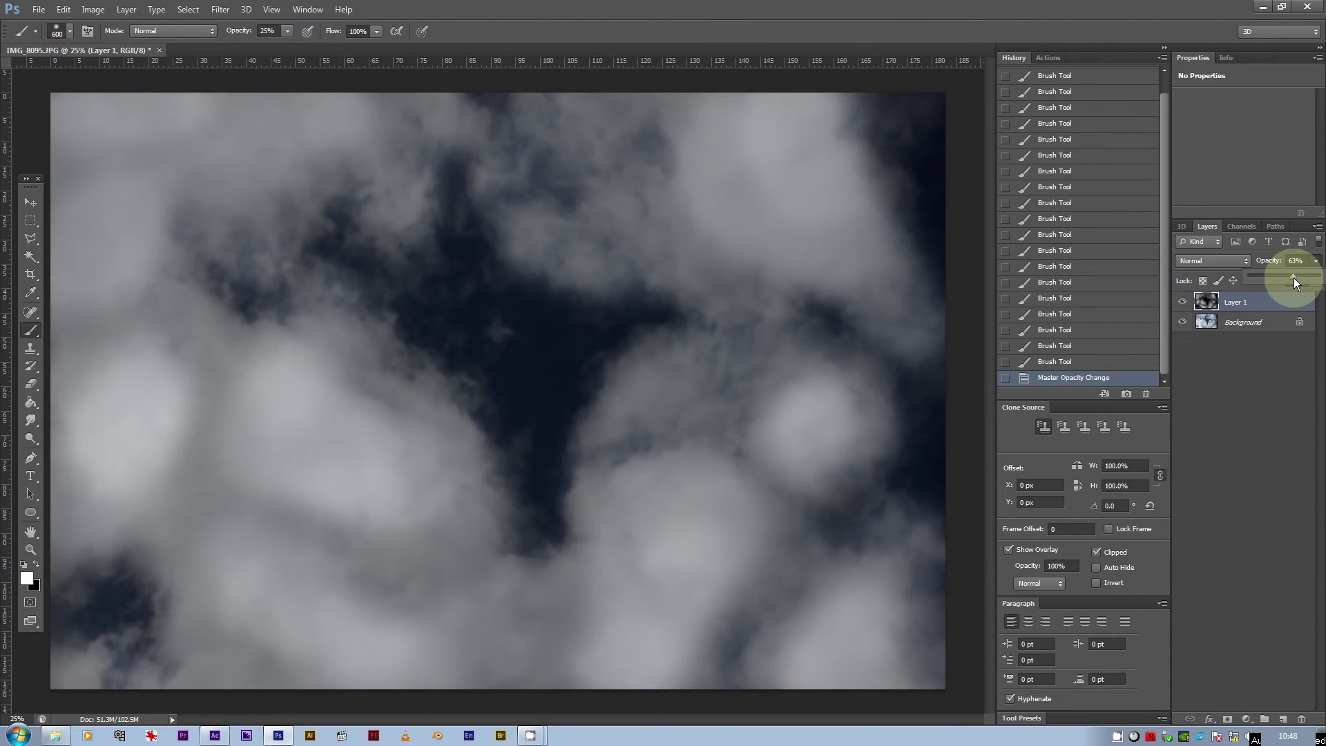
pyautogui.moveTo(1295, 278); pyautogui.dragTo(1320, 276)
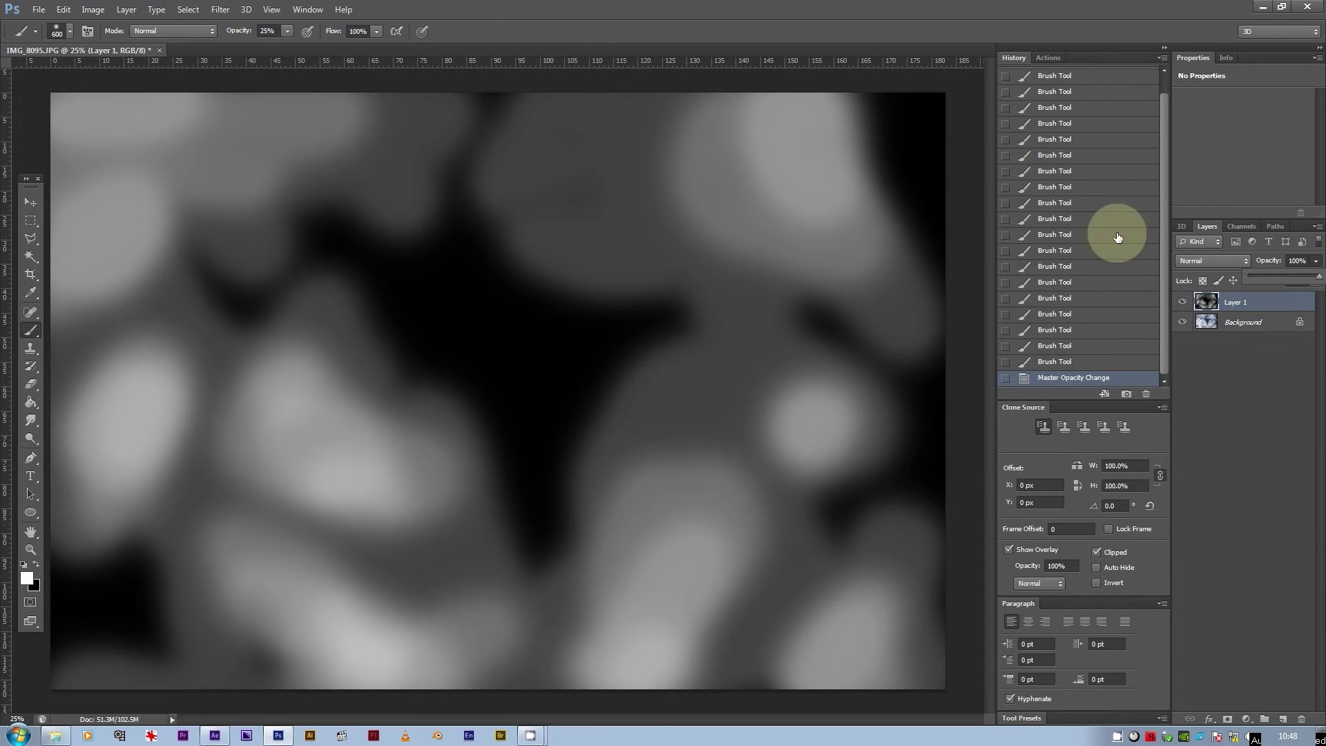
pyautogui.click(37, 10)
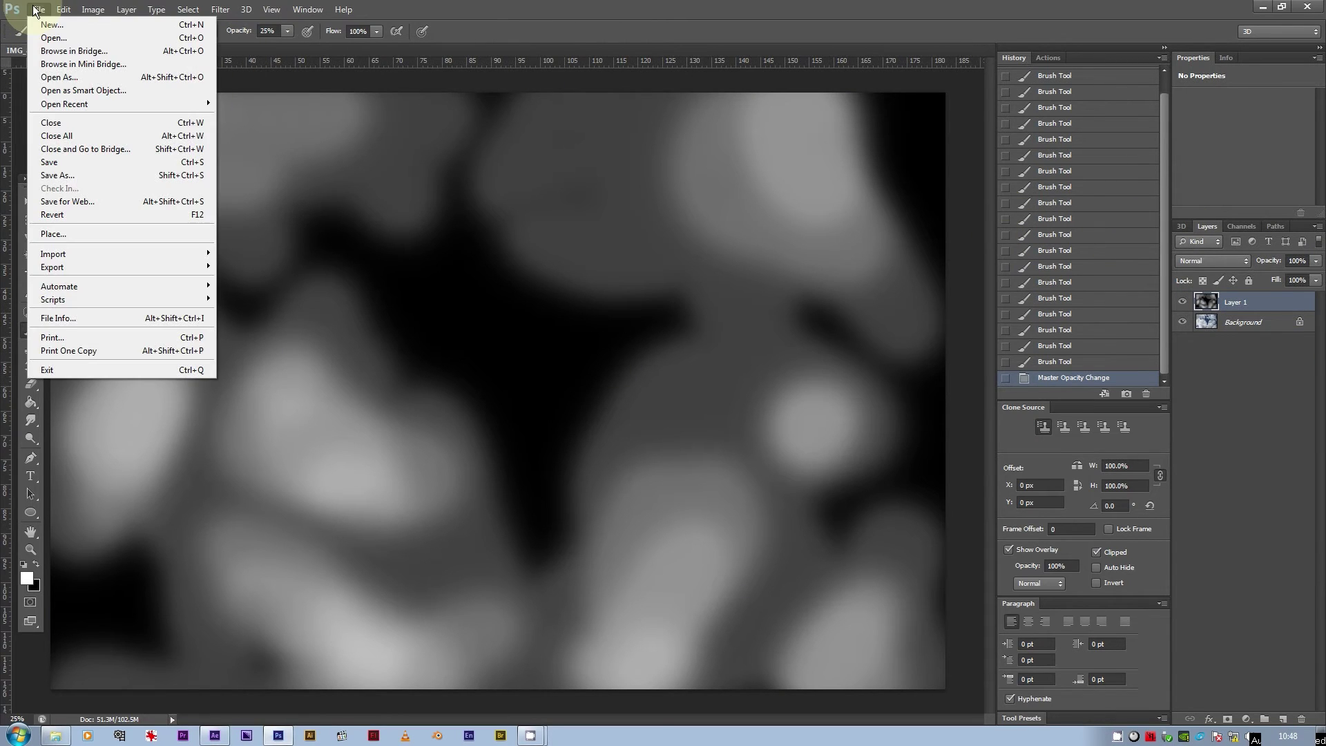
pyautogui.click(73, 176)
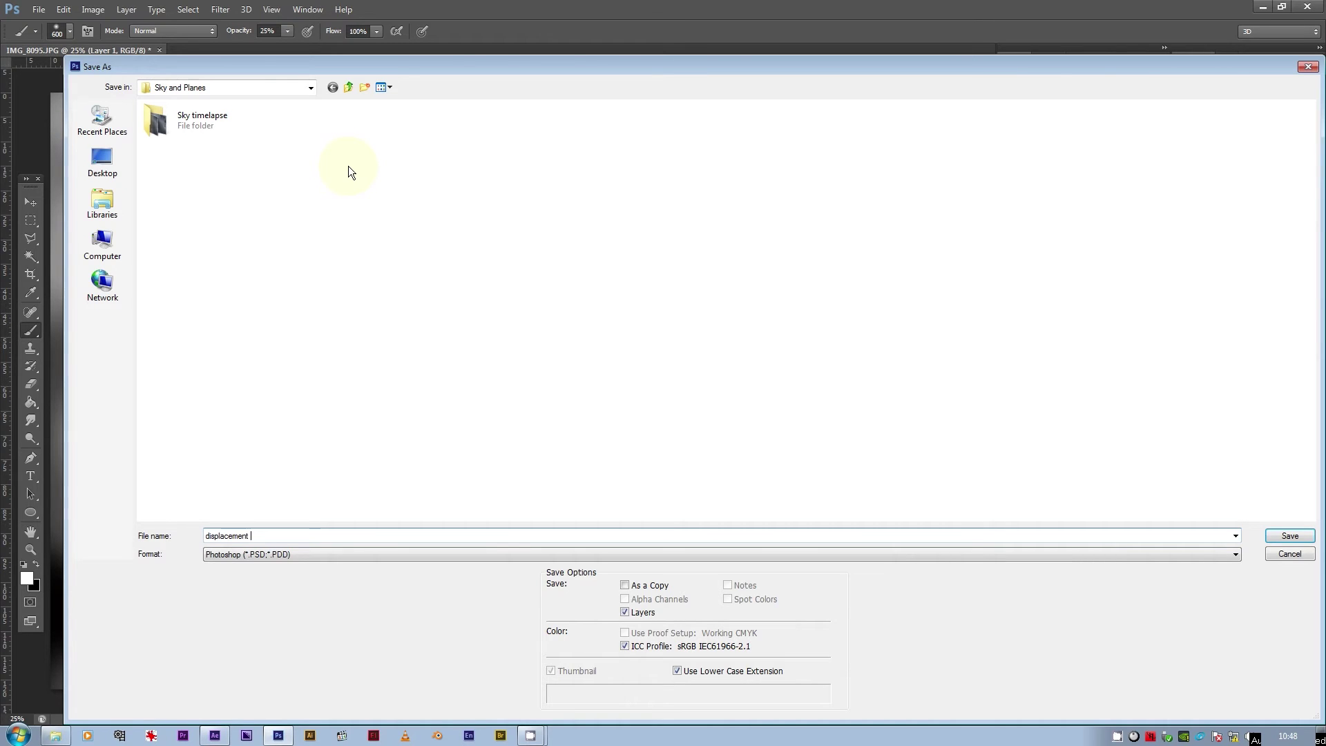
pyautogui.press('Return')
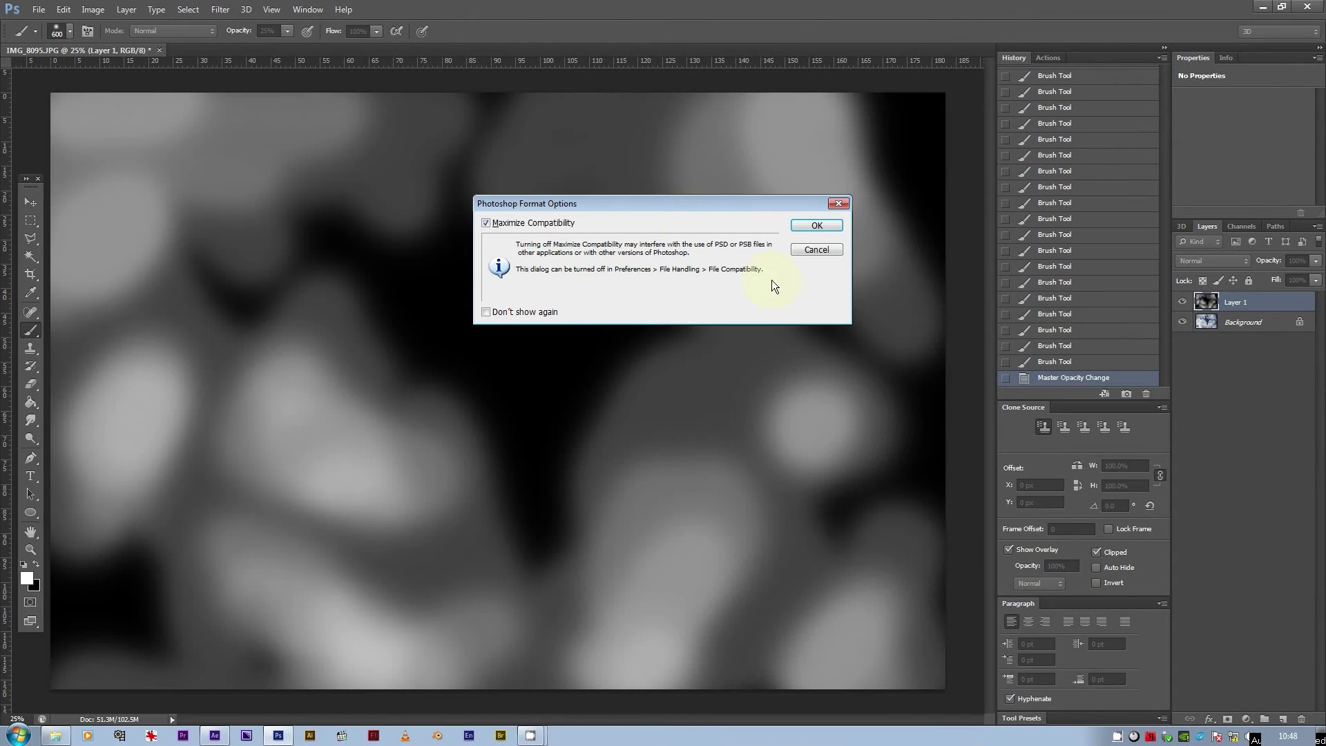
pyautogui.click(817, 225)
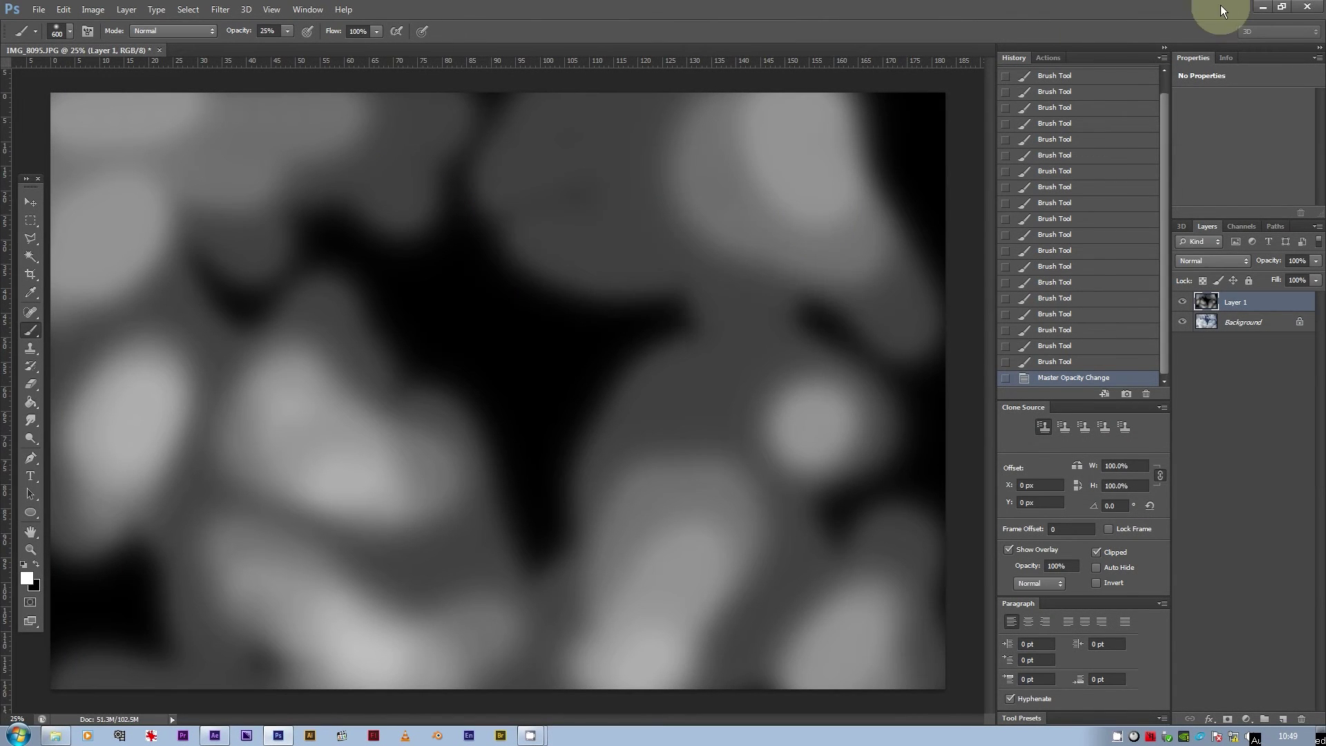
pyautogui.click(1268, 7)
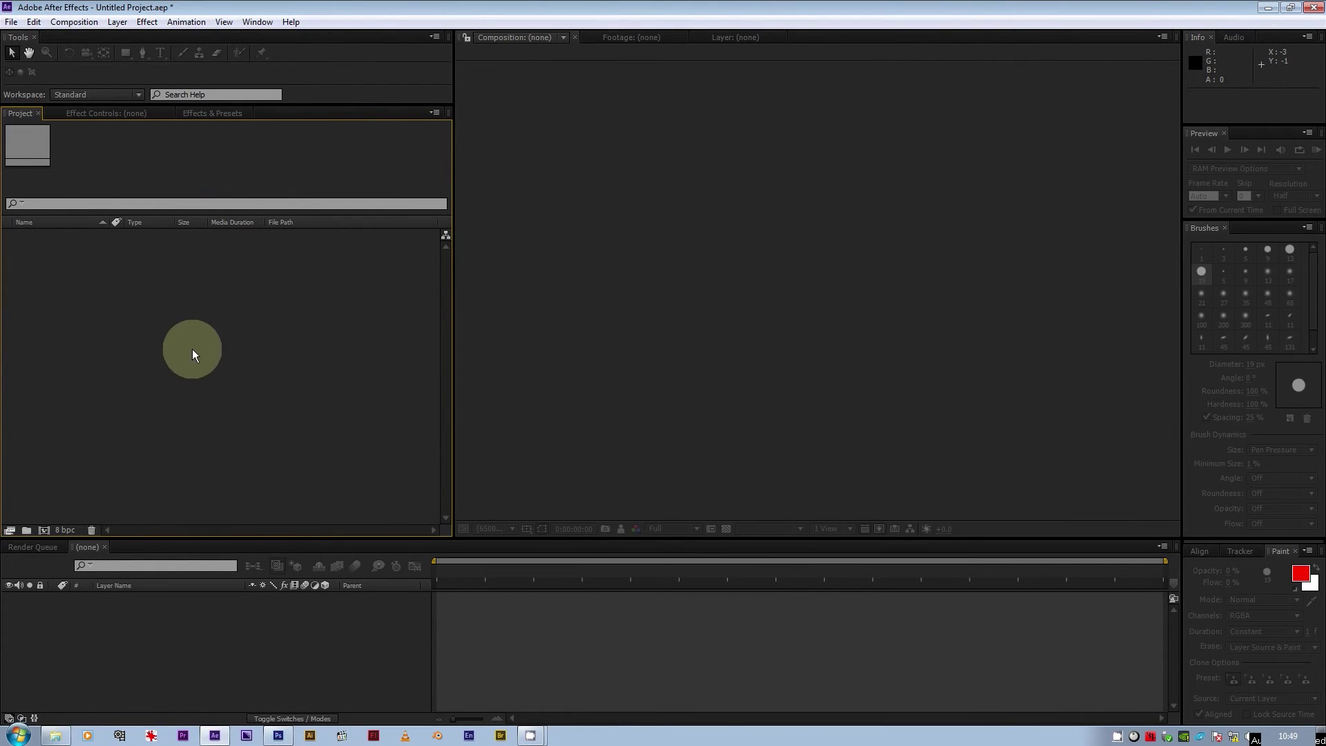
# Step: Import displacement map.psd into the project as a composition and open it
pyautogui.rightClick(126, 263)
pyautogui.moveTo(229, 315)
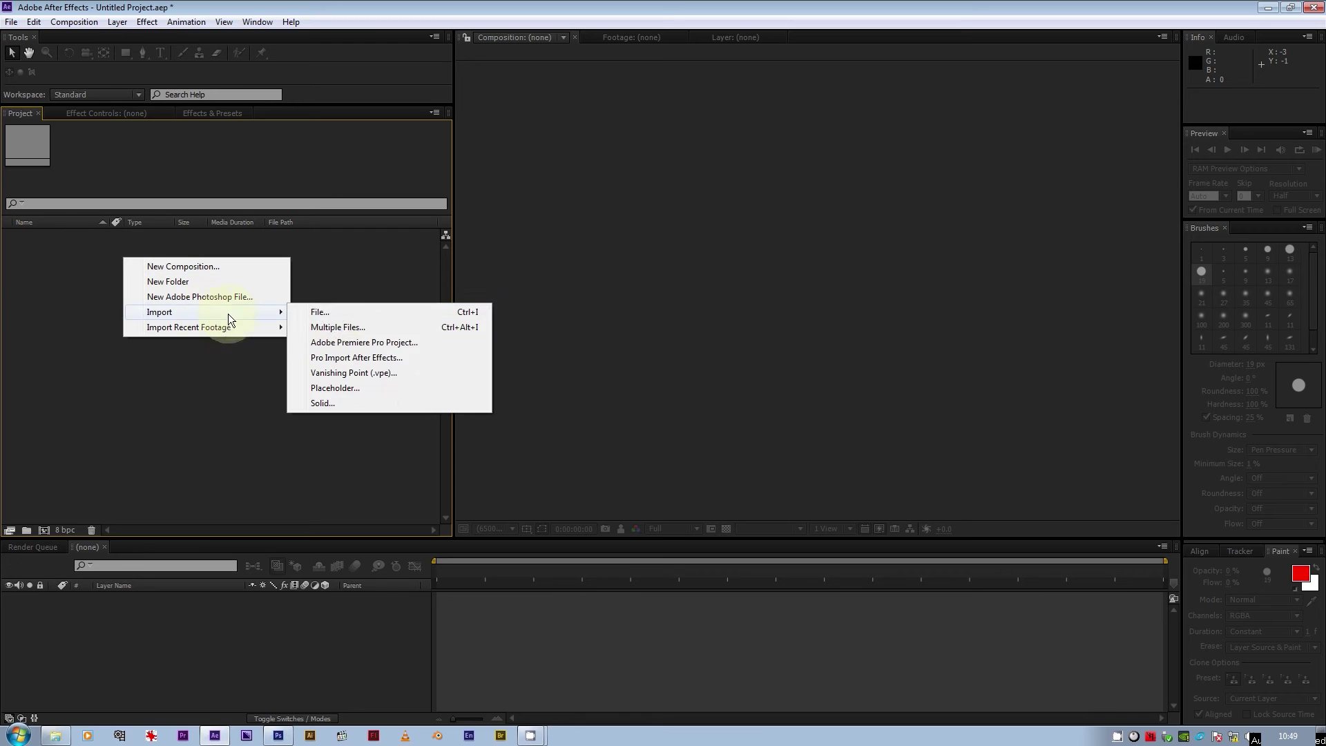
pyautogui.click(340, 317)
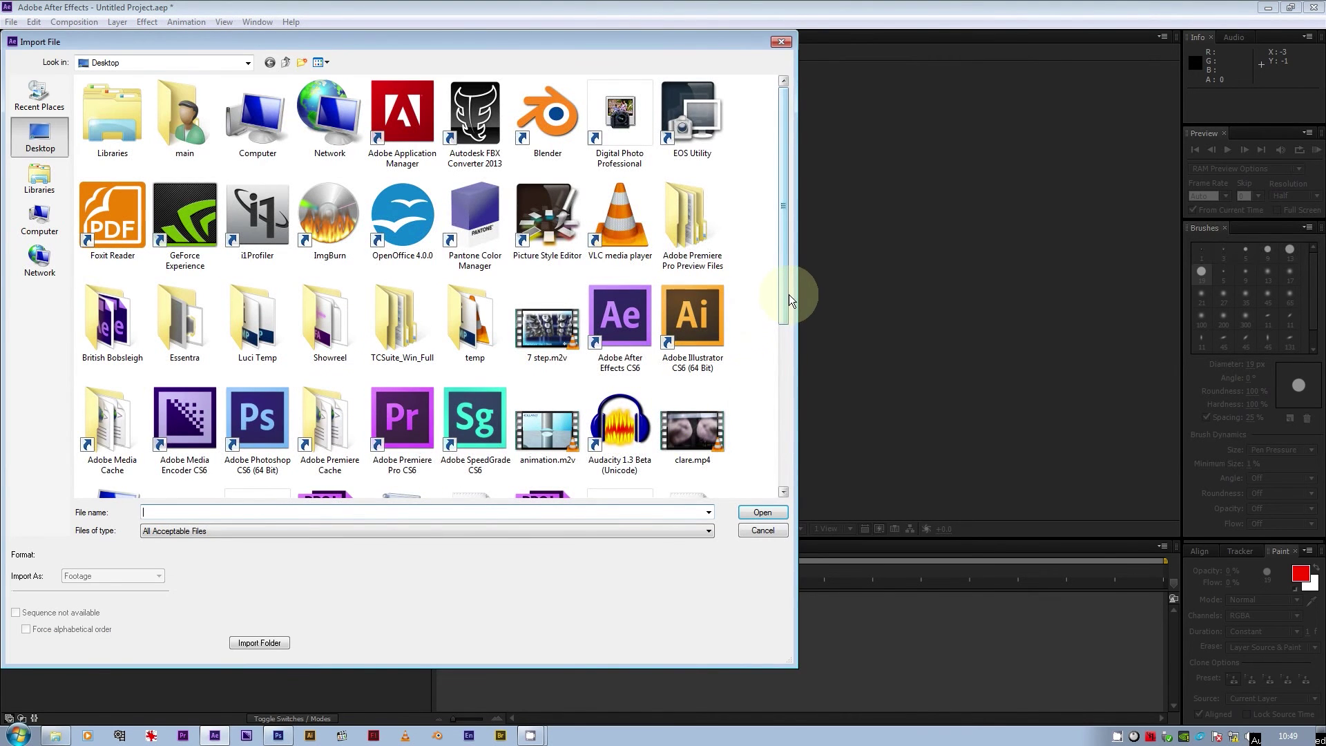
pyautogui.scroll(-3, 791, 298)
pyautogui.click(257, 394)
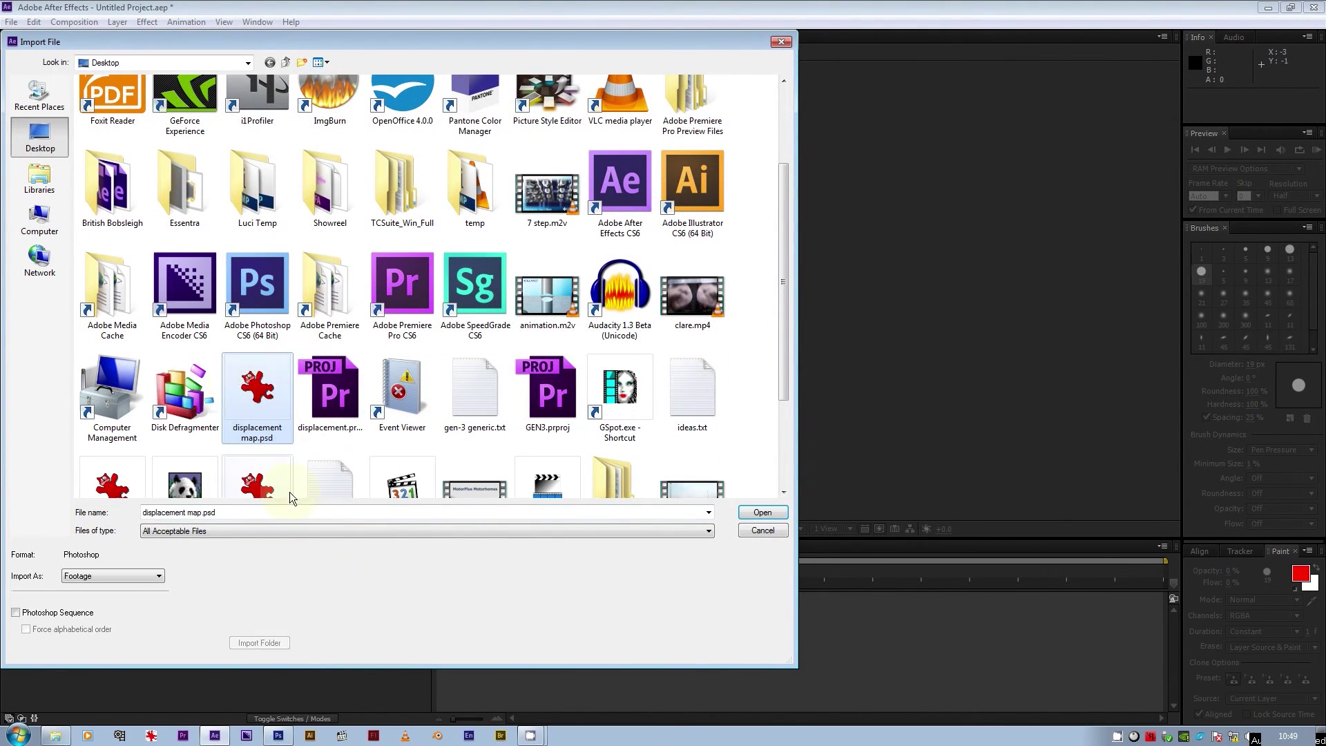
pyautogui.click(762, 513)
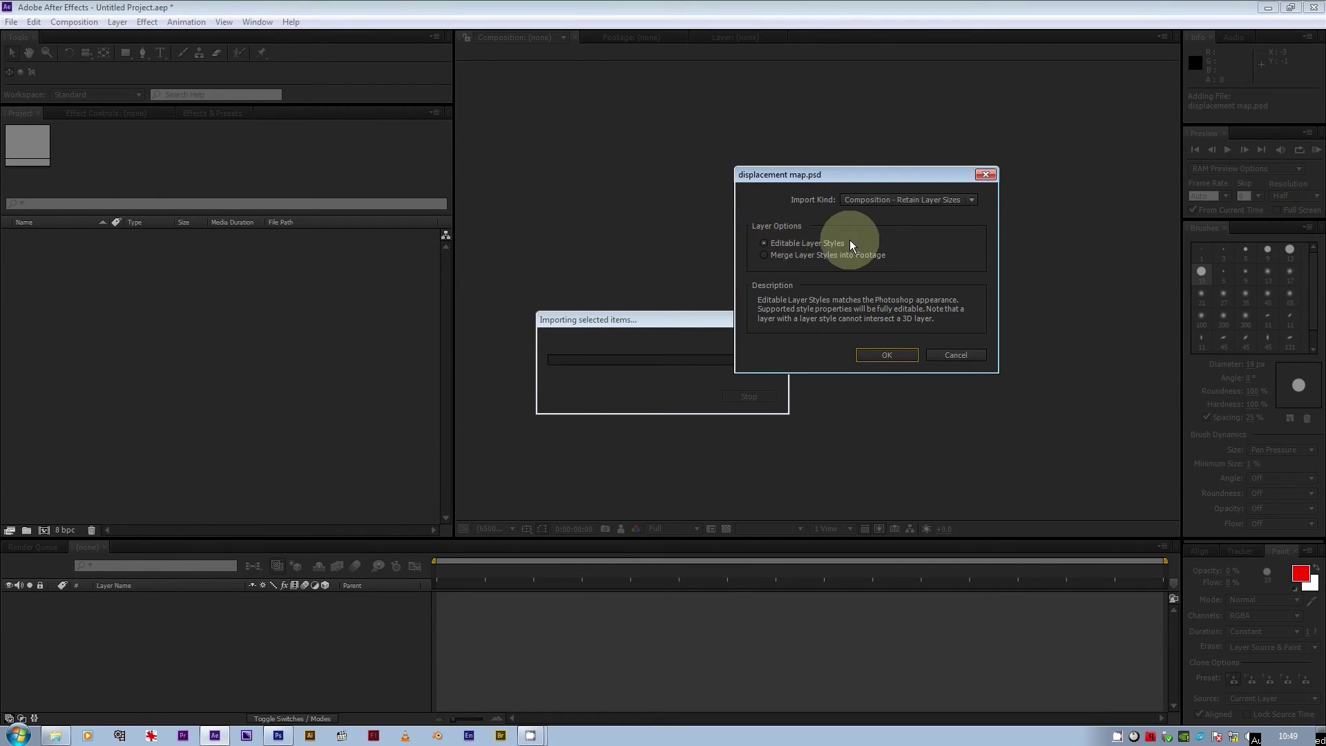
pyautogui.click(897, 356)
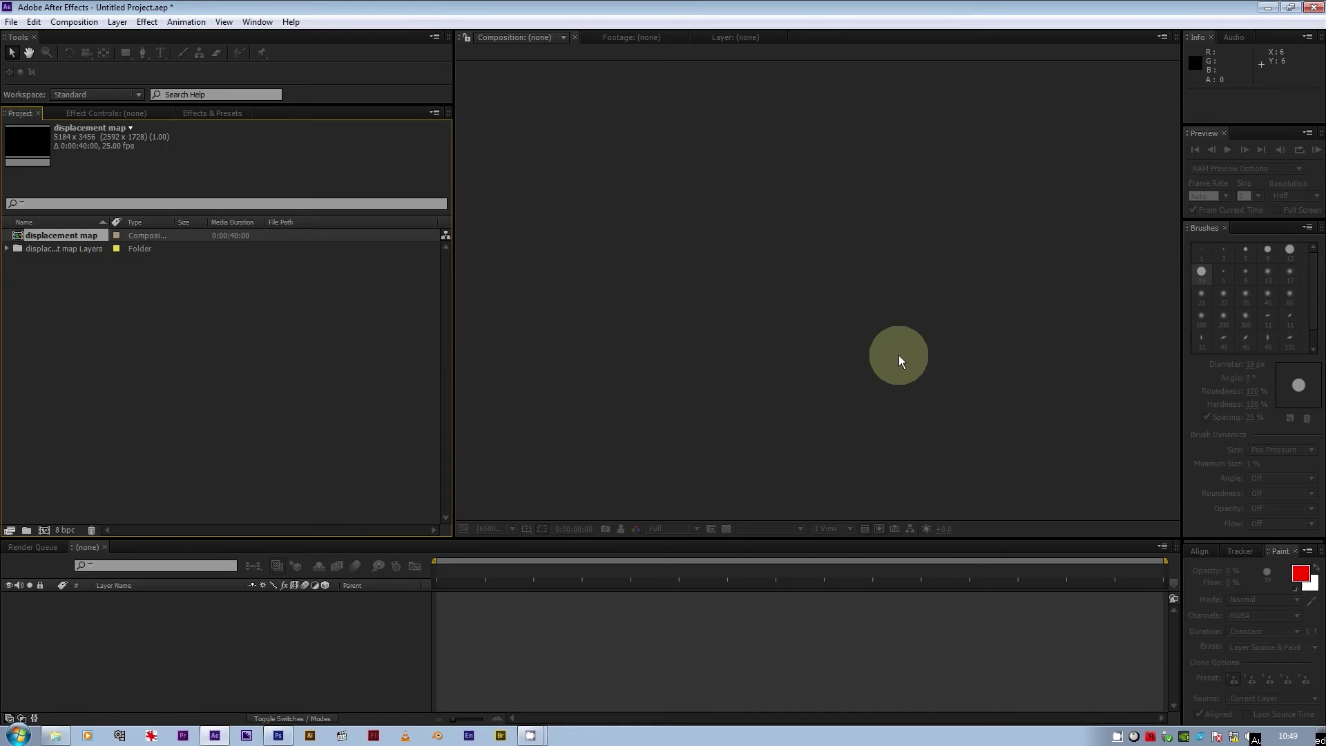
pyautogui.doubleClick(21, 240)
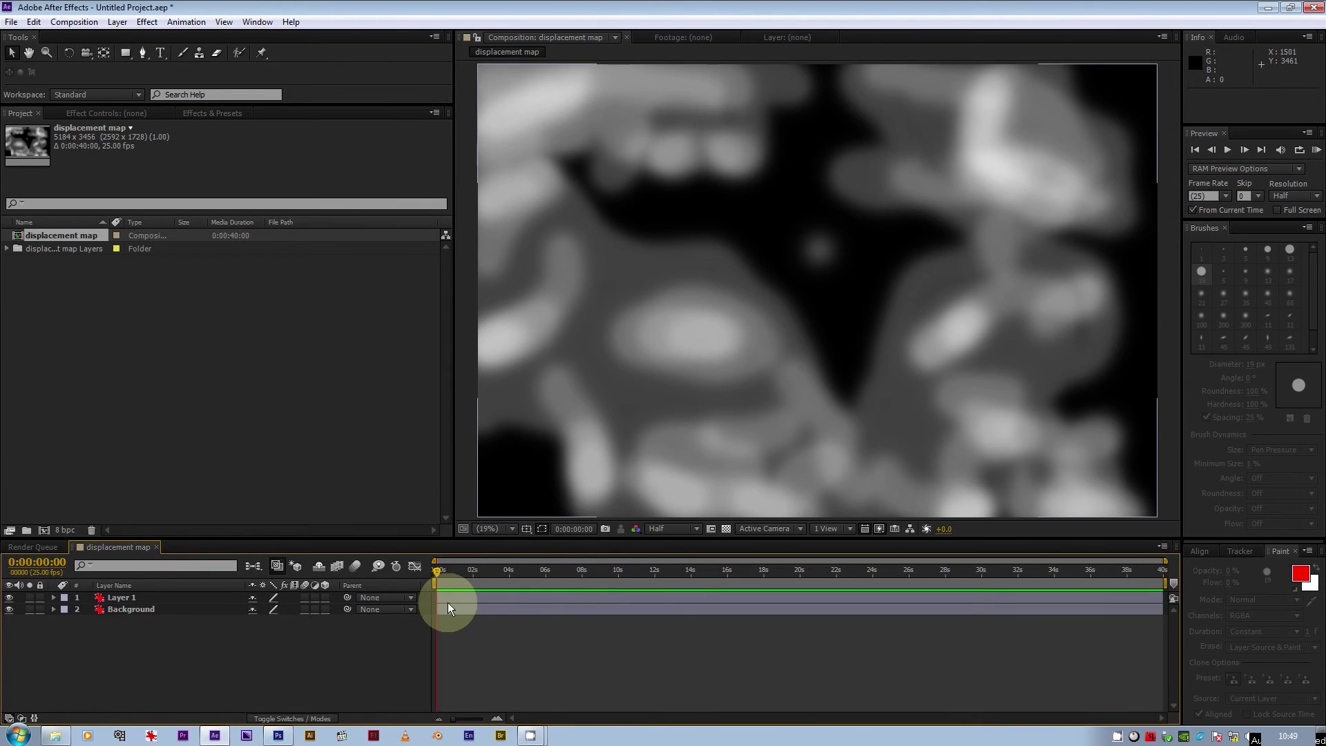
# Step: Hide Layer 1 and rename it to map
pyautogui.click(476, 603)
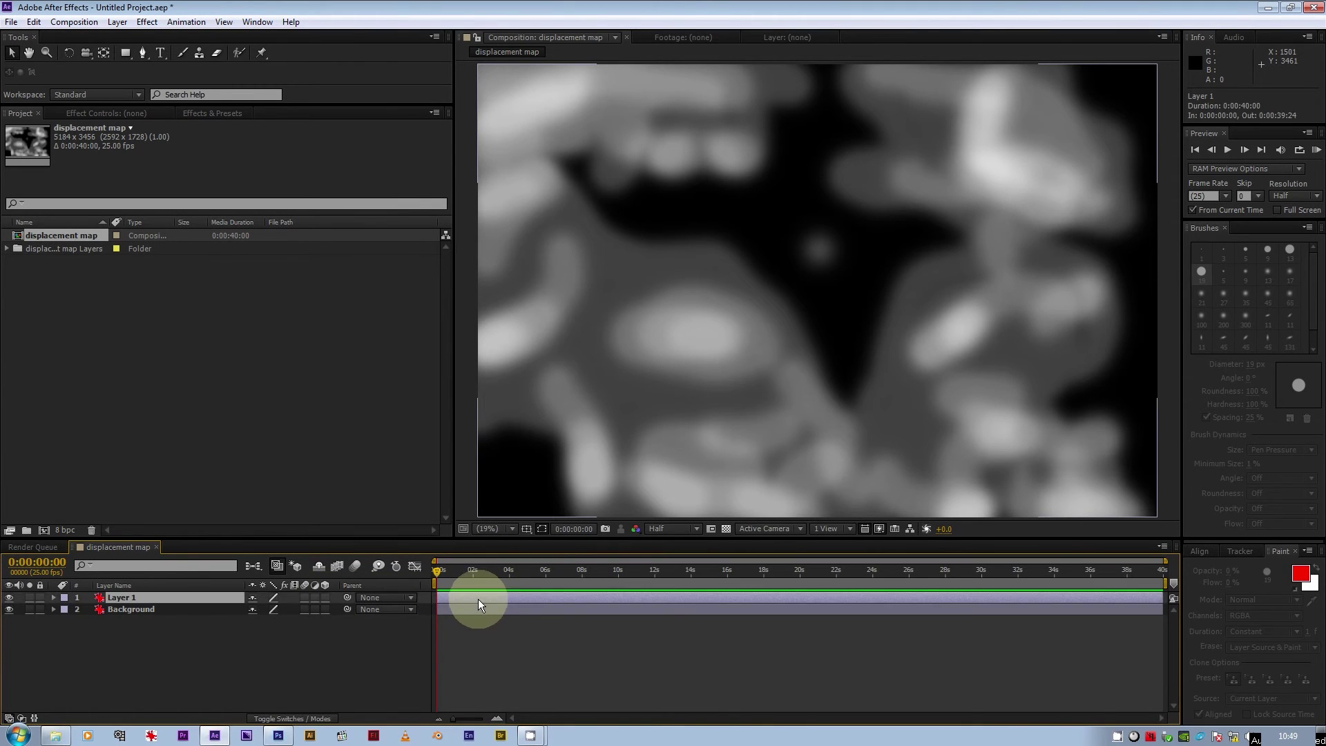
pyautogui.click(10, 598)
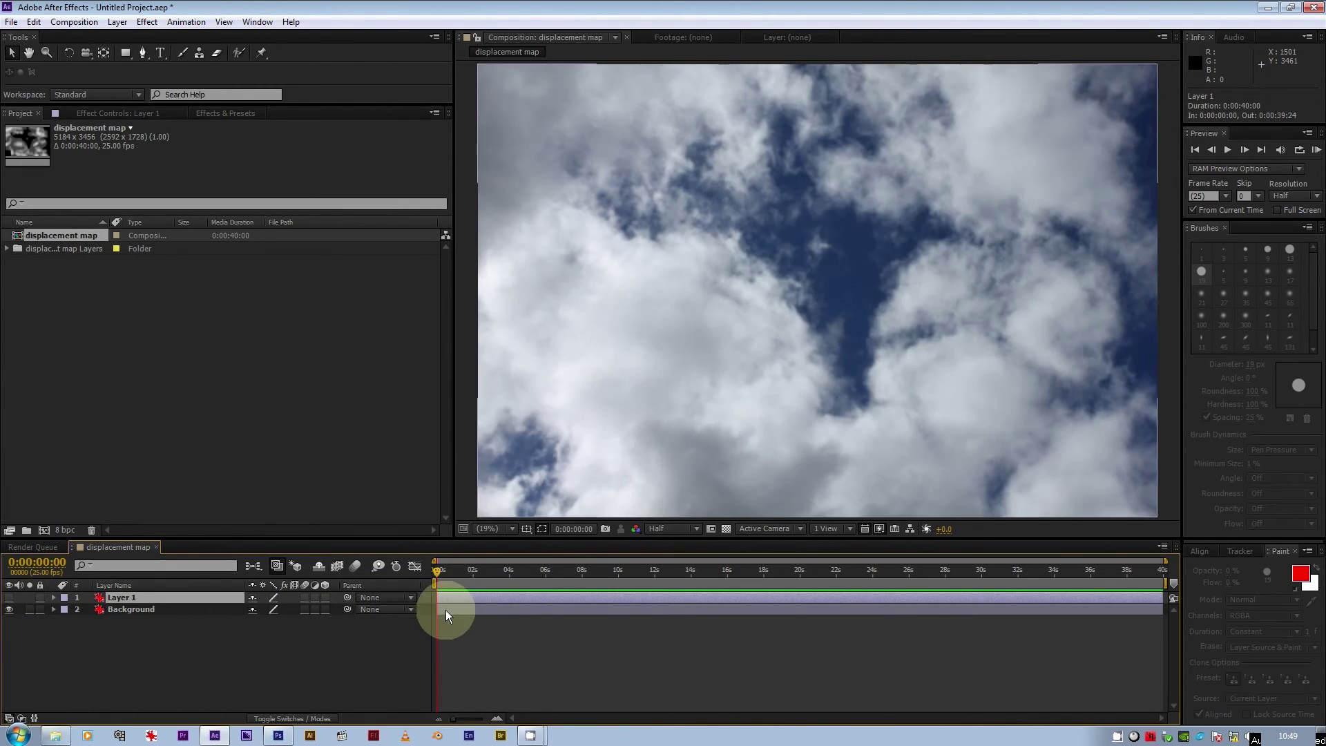
pyautogui.click(471, 611)
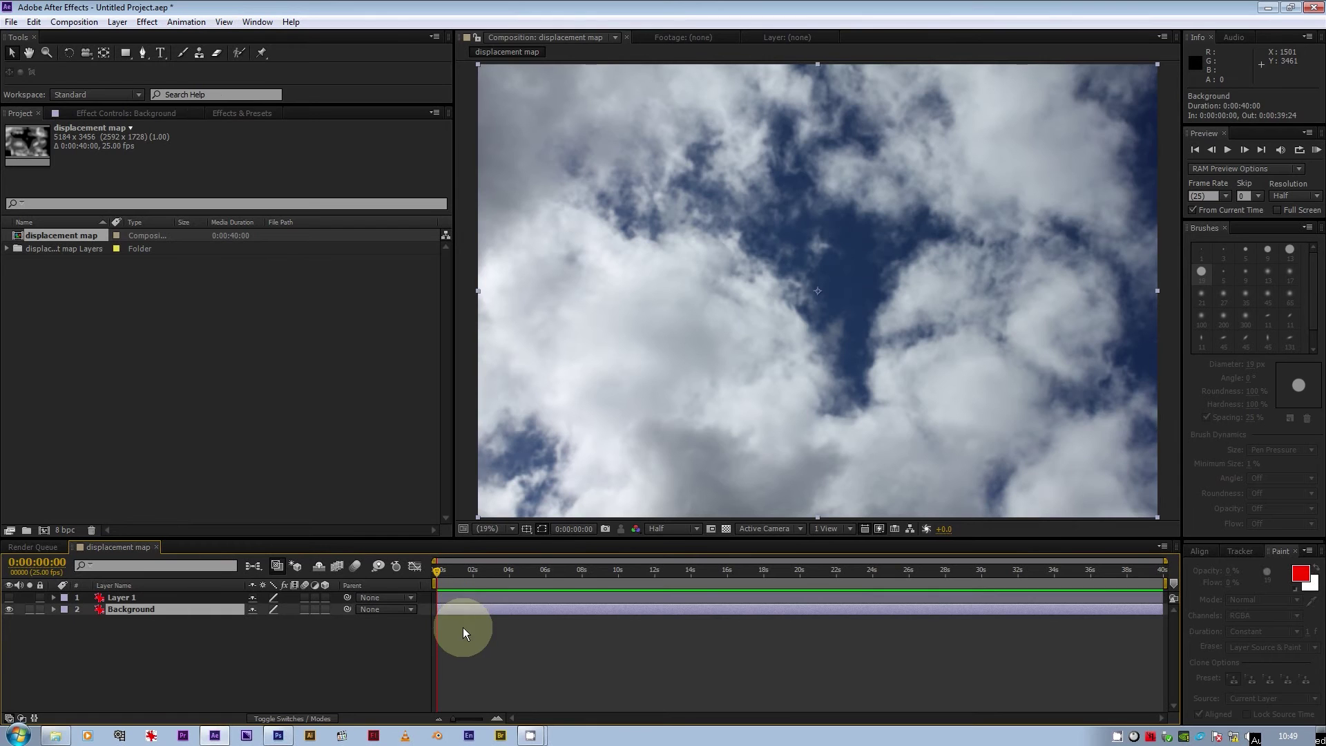
pyautogui.click(486, 600)
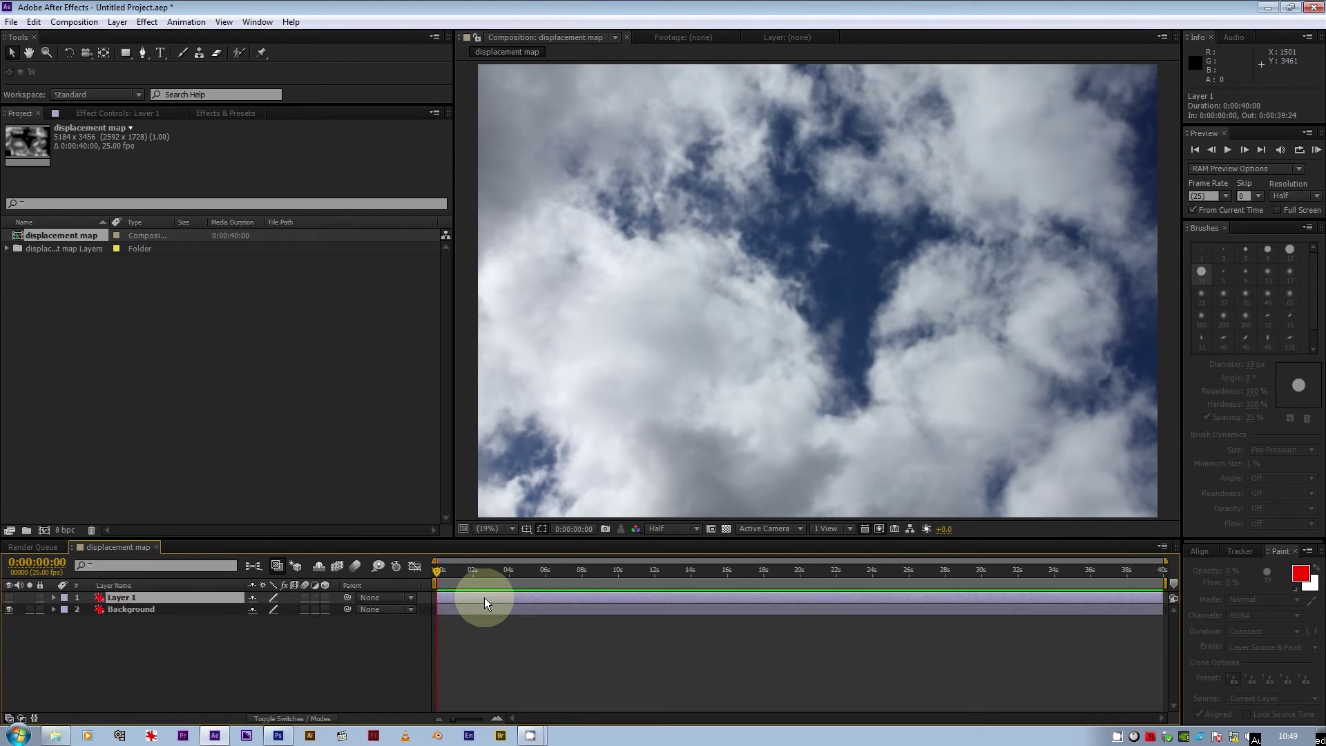
pyautogui.rightClick(137, 603)
pyautogui.click(169, 594)
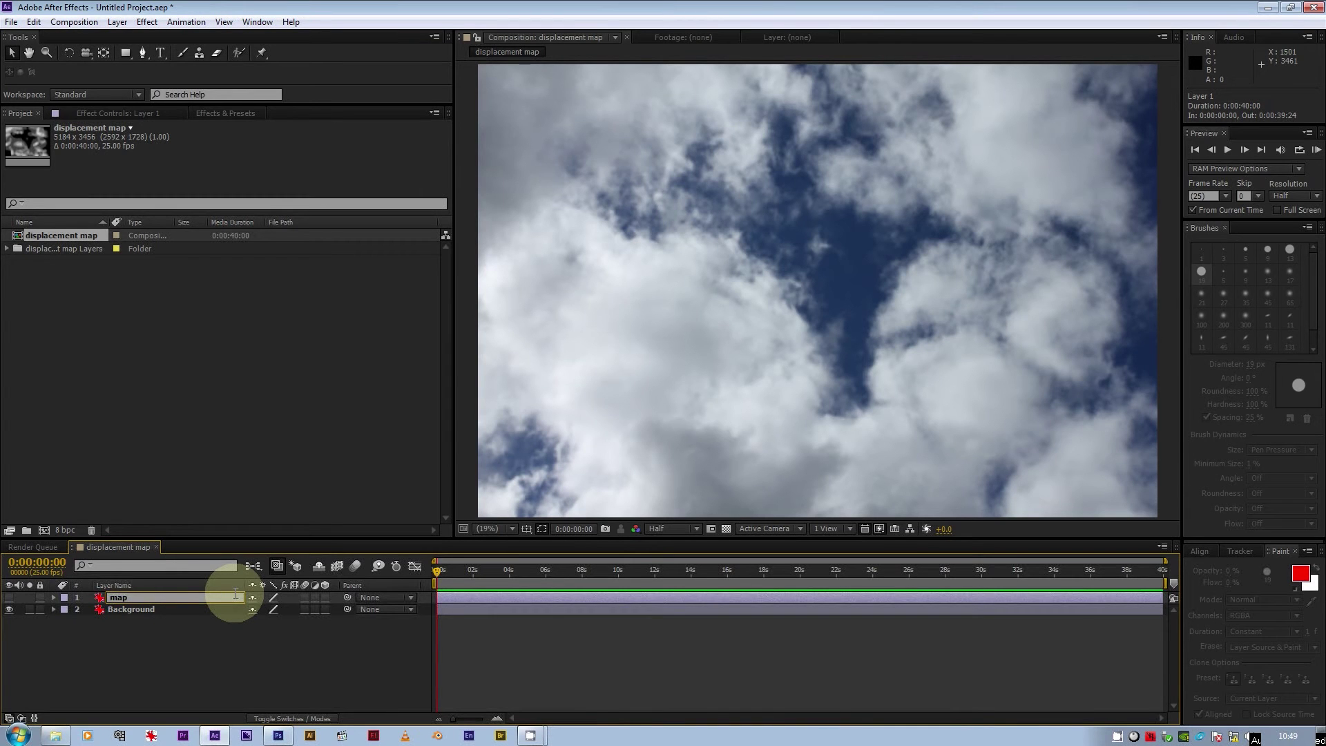
# Step: Search 'displ' in Effects & Presets and apply Displacement Map to the Background layer
pyautogui.click(509, 610)
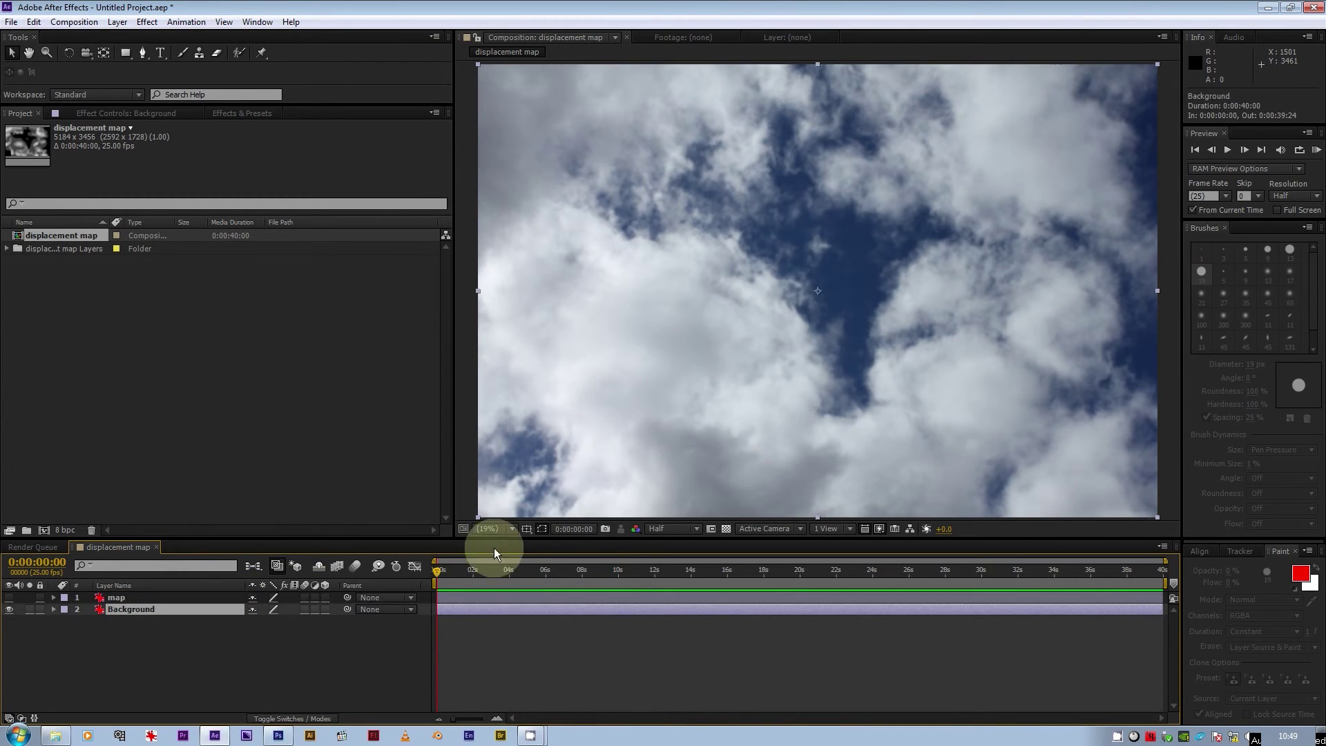
pyautogui.click(239, 112)
pyautogui.moveTo(83, 126); pyautogui.dragTo(5, 146)
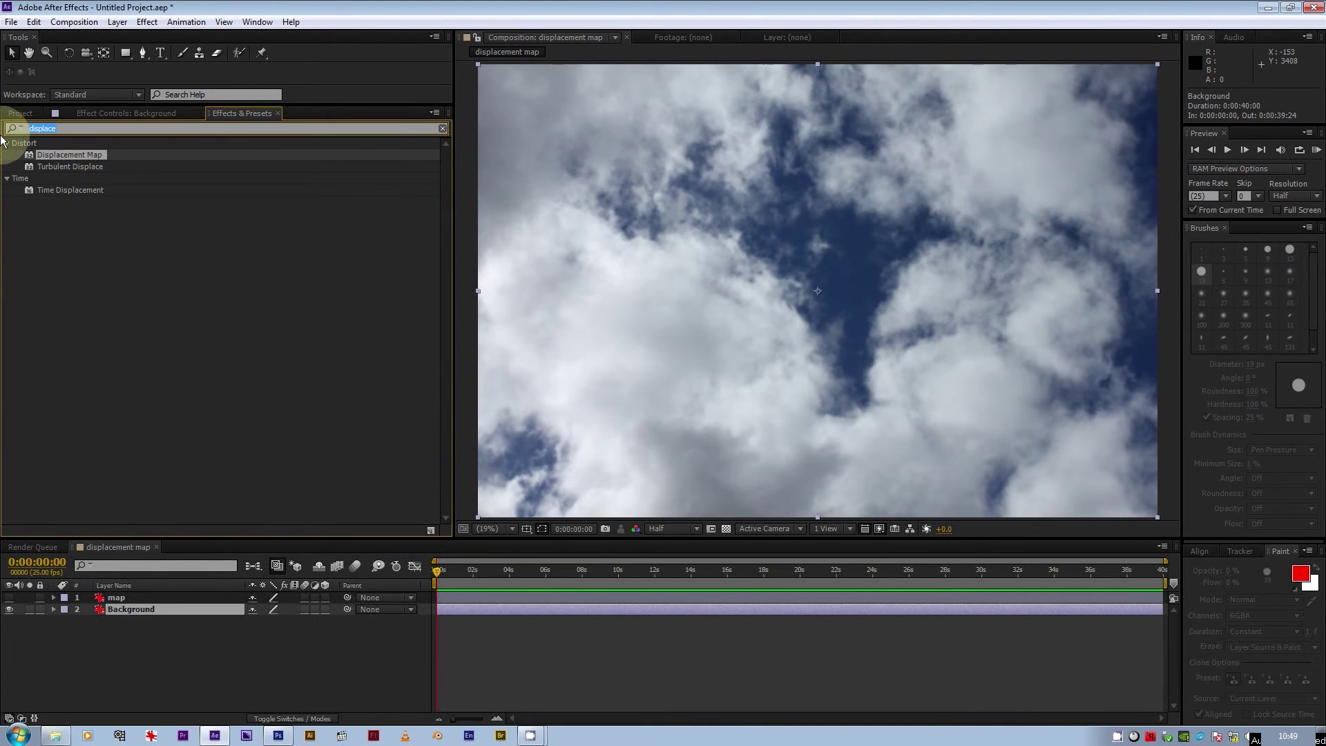
pyautogui.write('dispa')
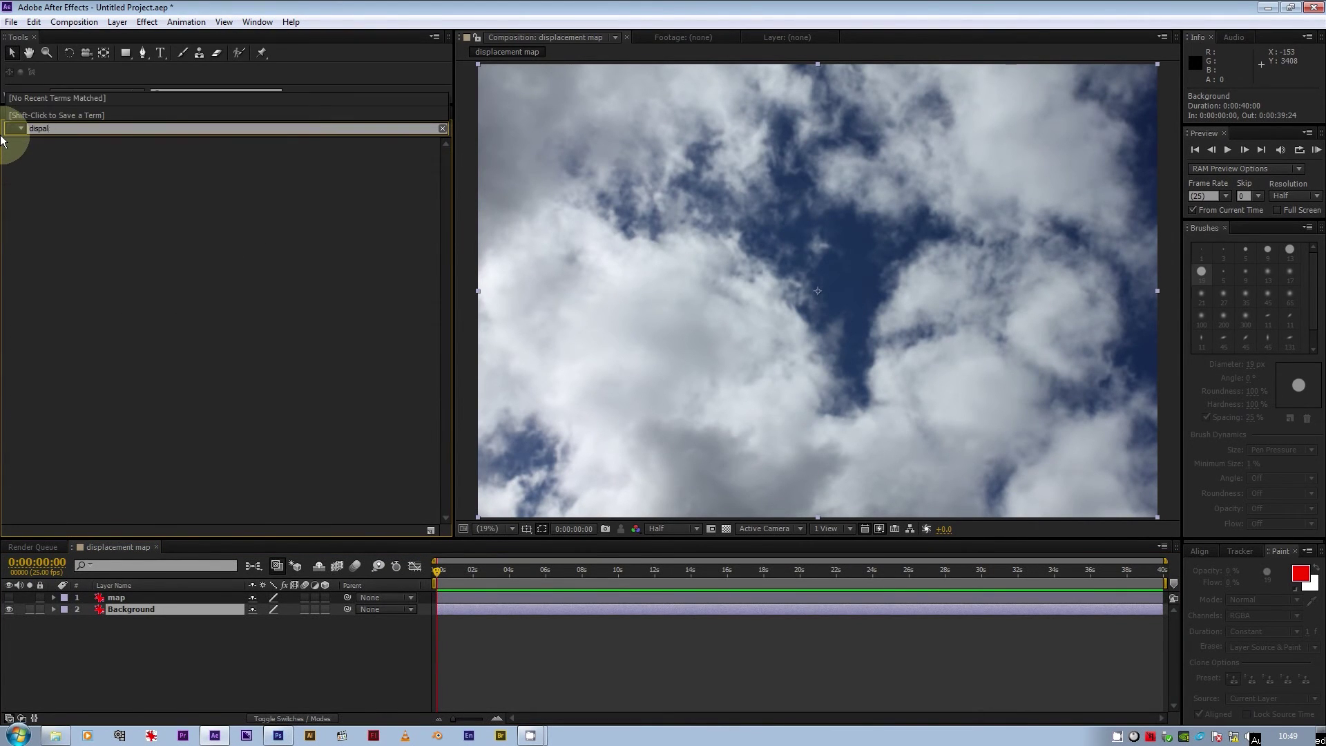
pyautogui.press('BackSpace')
pyautogui.write('l')
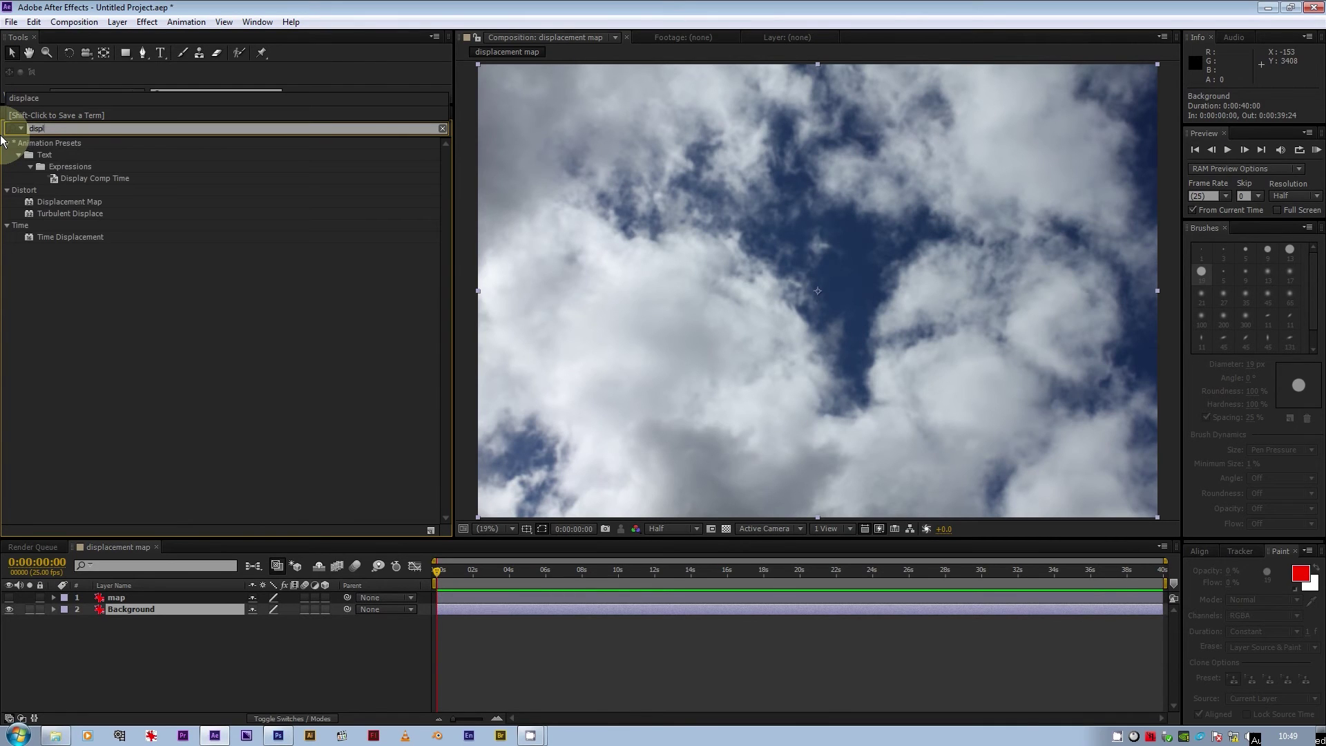
pyautogui.click(63, 202)
pyautogui.moveTo(62, 202); pyautogui.dragTo(502, 614)
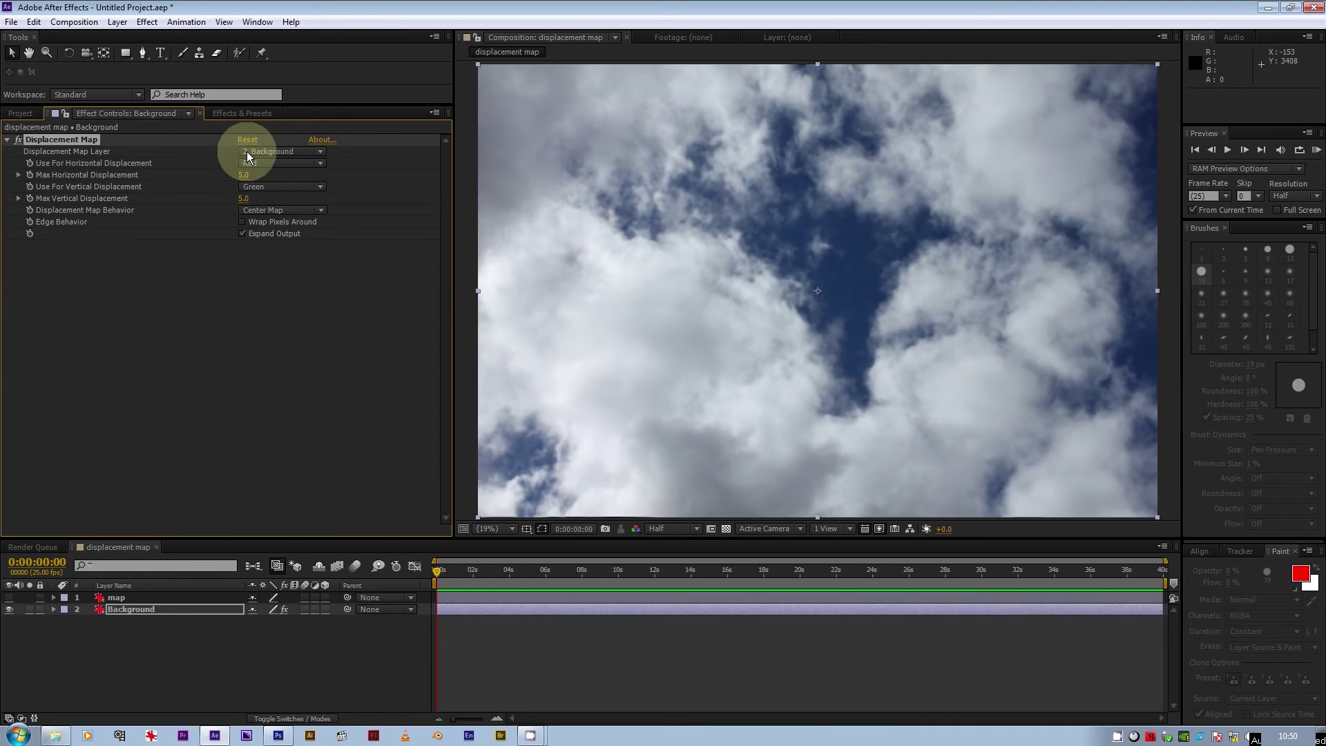
# Step: Set the map layer as the displacement source, using Luminance for horizontal and vertical
pyautogui.click(290, 152)
pyautogui.click(297, 188)
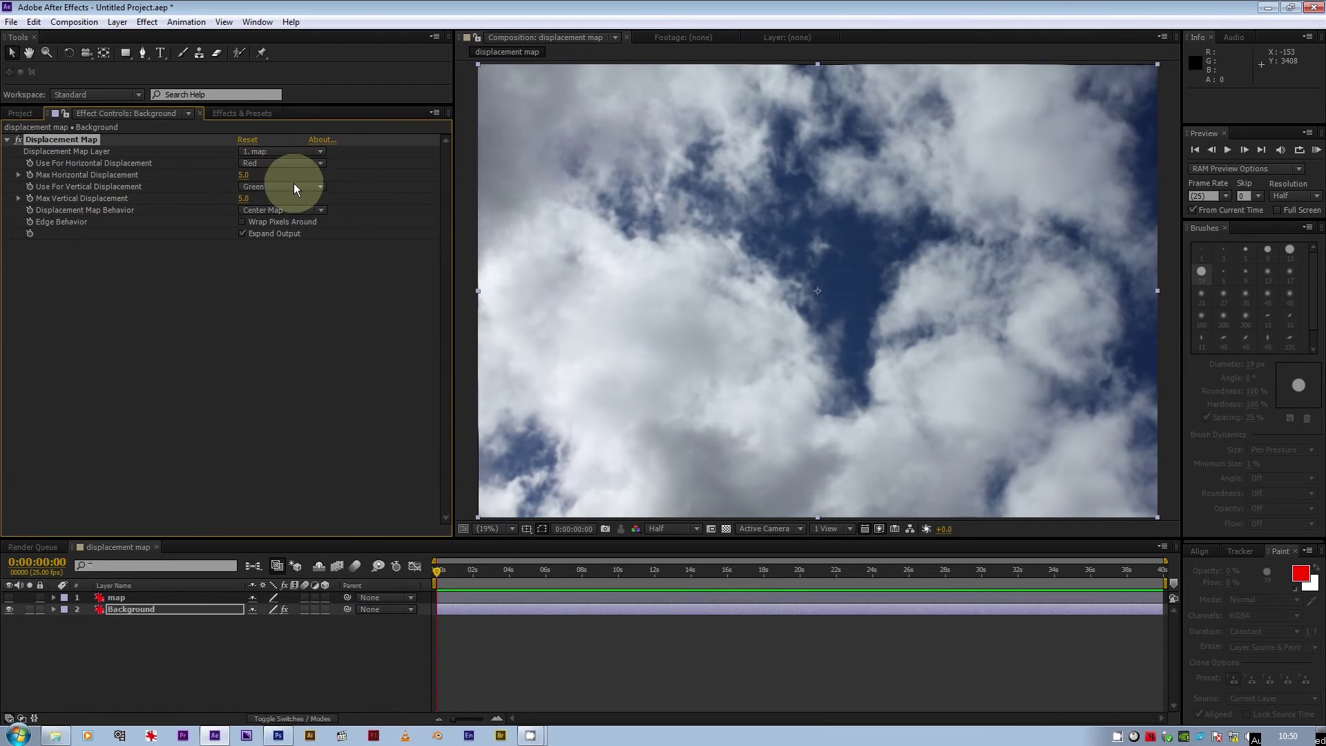
pyautogui.click(271, 165)
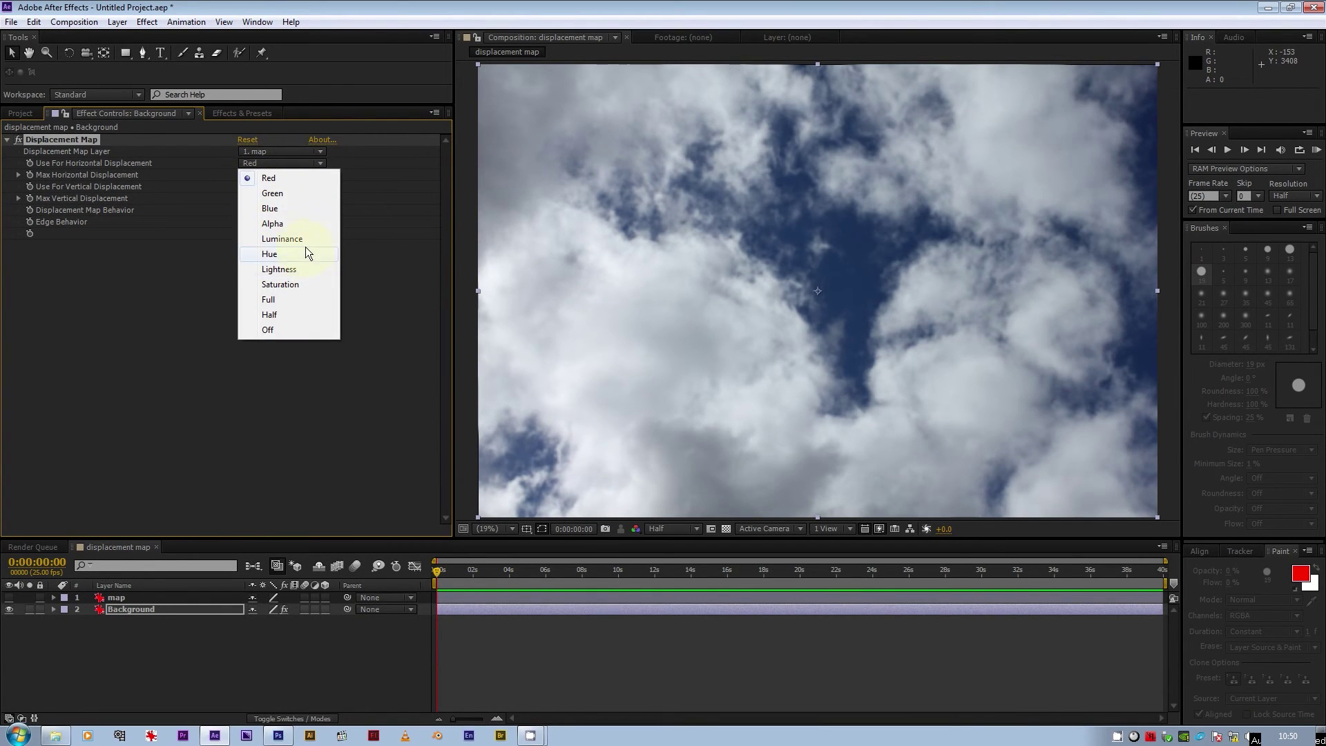
pyautogui.click(283, 239)
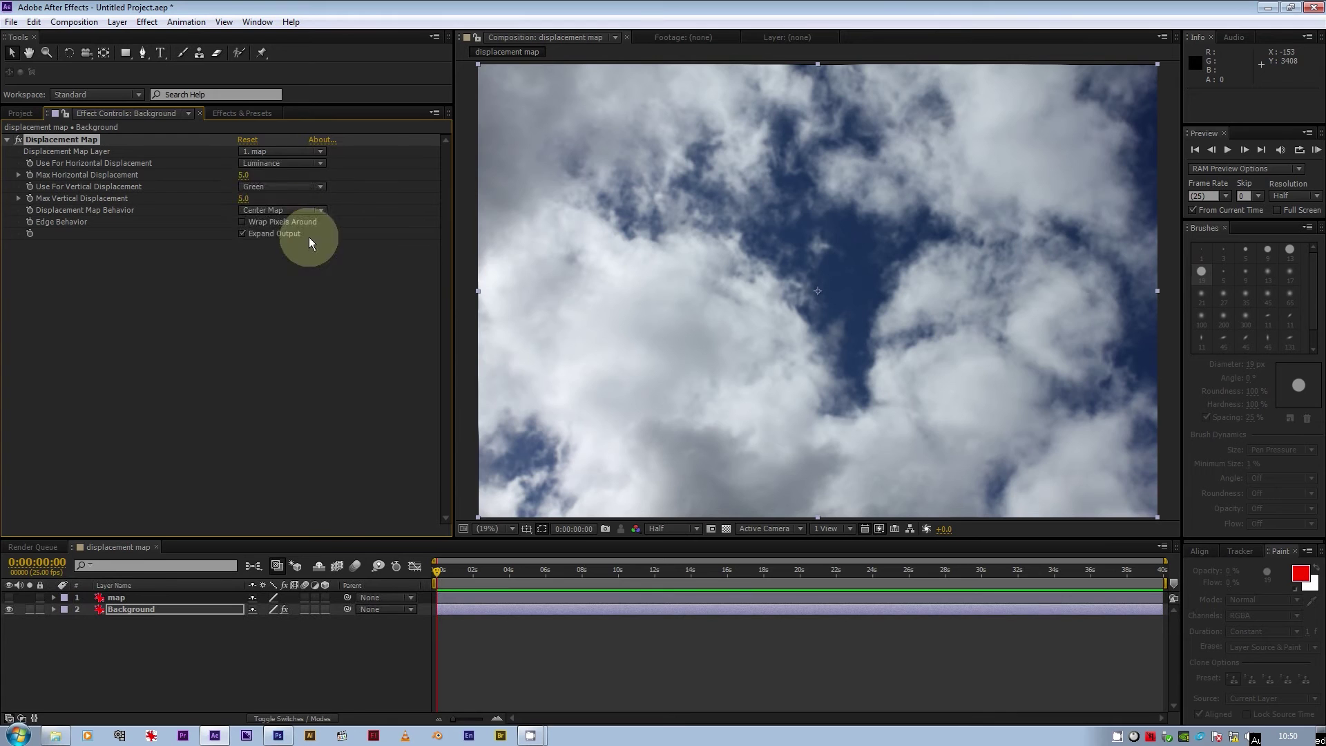
pyautogui.click(281, 195)
pyautogui.click(295, 261)
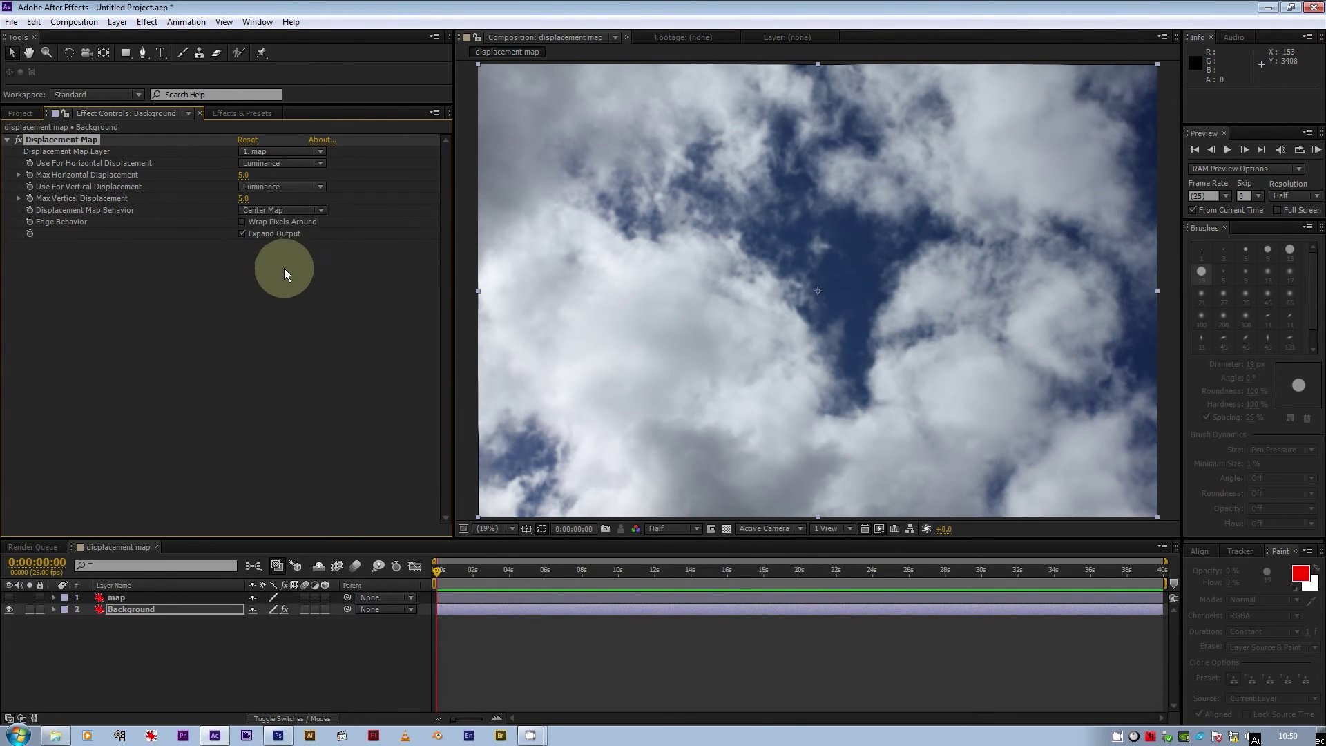
# Step: Set Max Horizontal Displacement to -76 and Max Vertical Displacement to 15
pyautogui.click(239, 179)
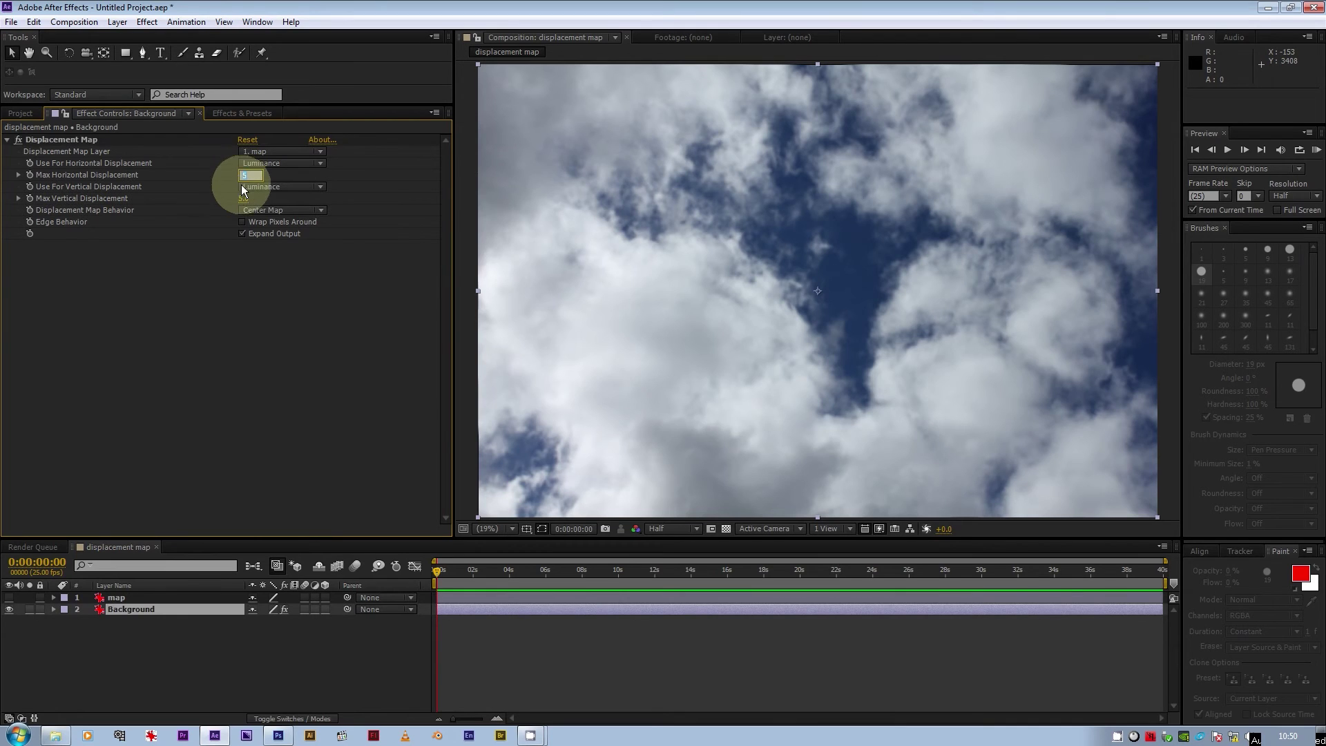
pyautogui.write('0')
pyautogui.click(245, 200)
pyautogui.write('0')
pyautogui.press('Return')
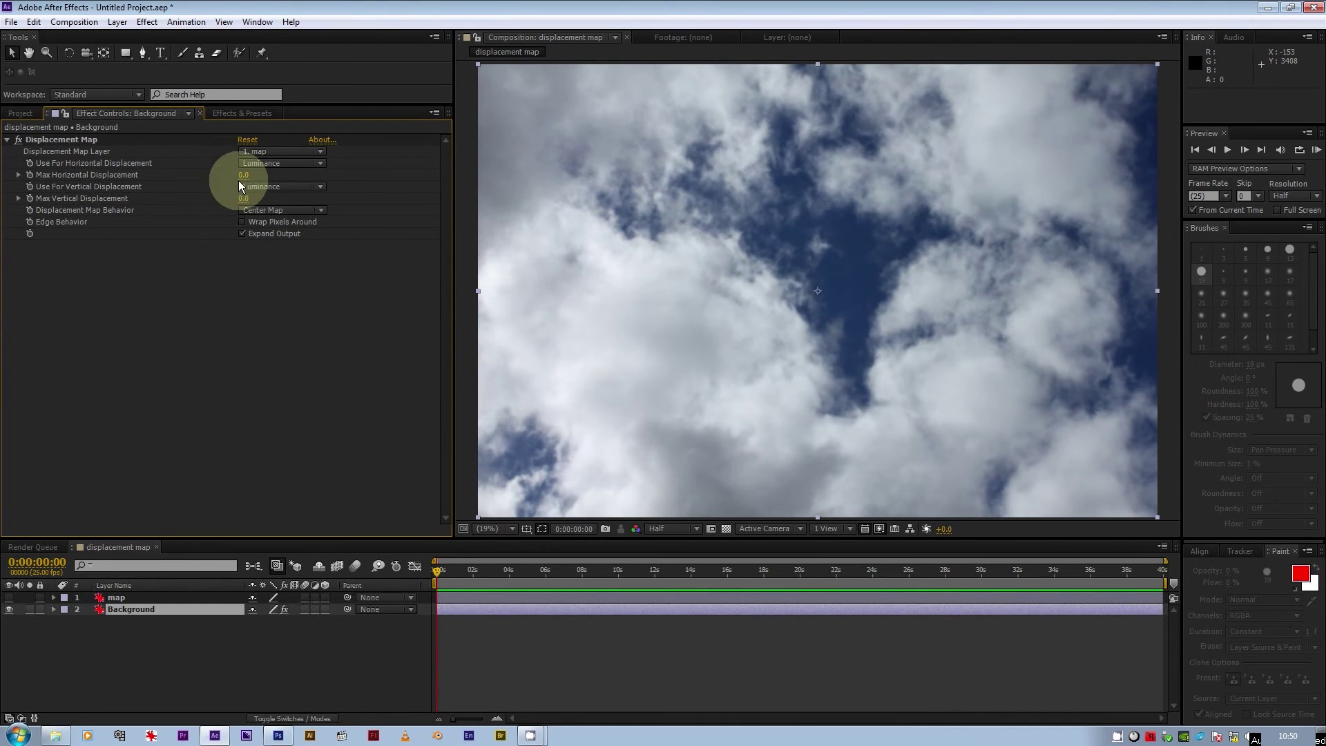
pyautogui.moveTo(241, 179); pyautogui.dragTo(274, 221)
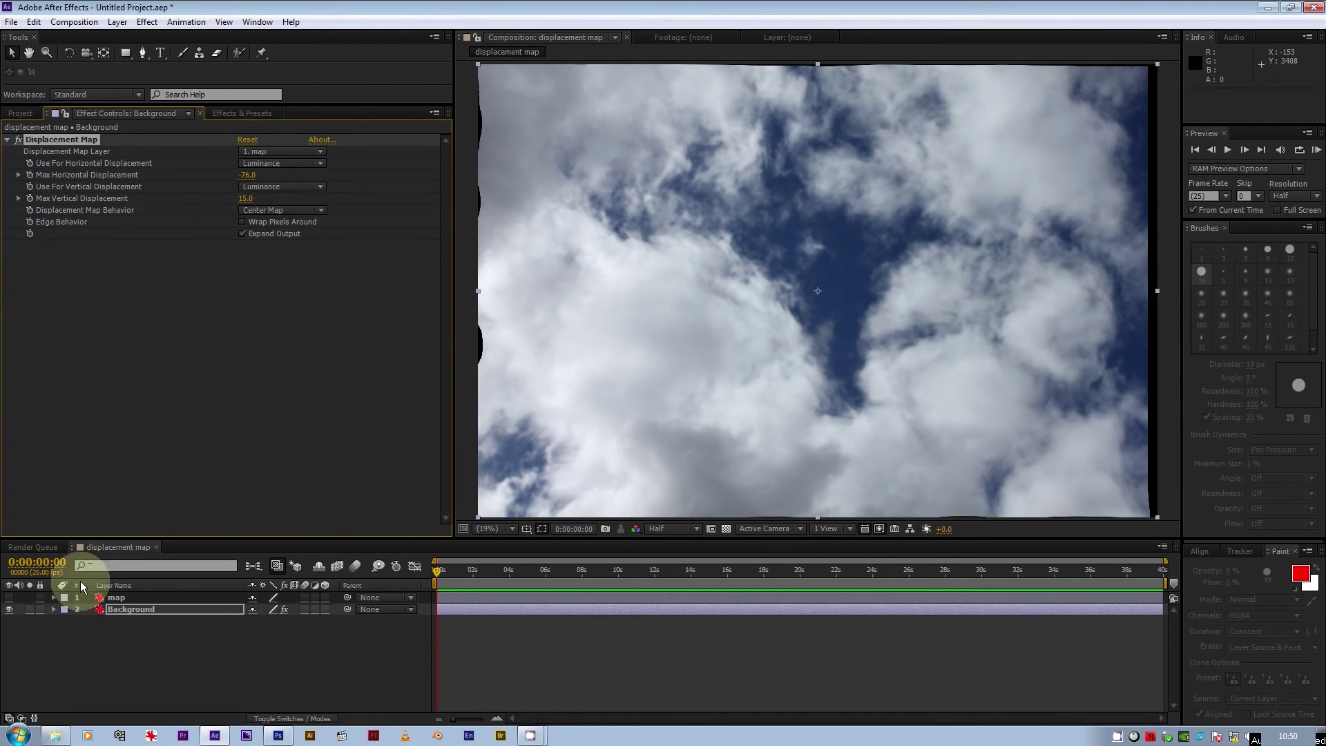
# Step: Create Comp 1, a new 1920×1080 HDTV 1080 25 composition
pyautogui.click(20, 115)
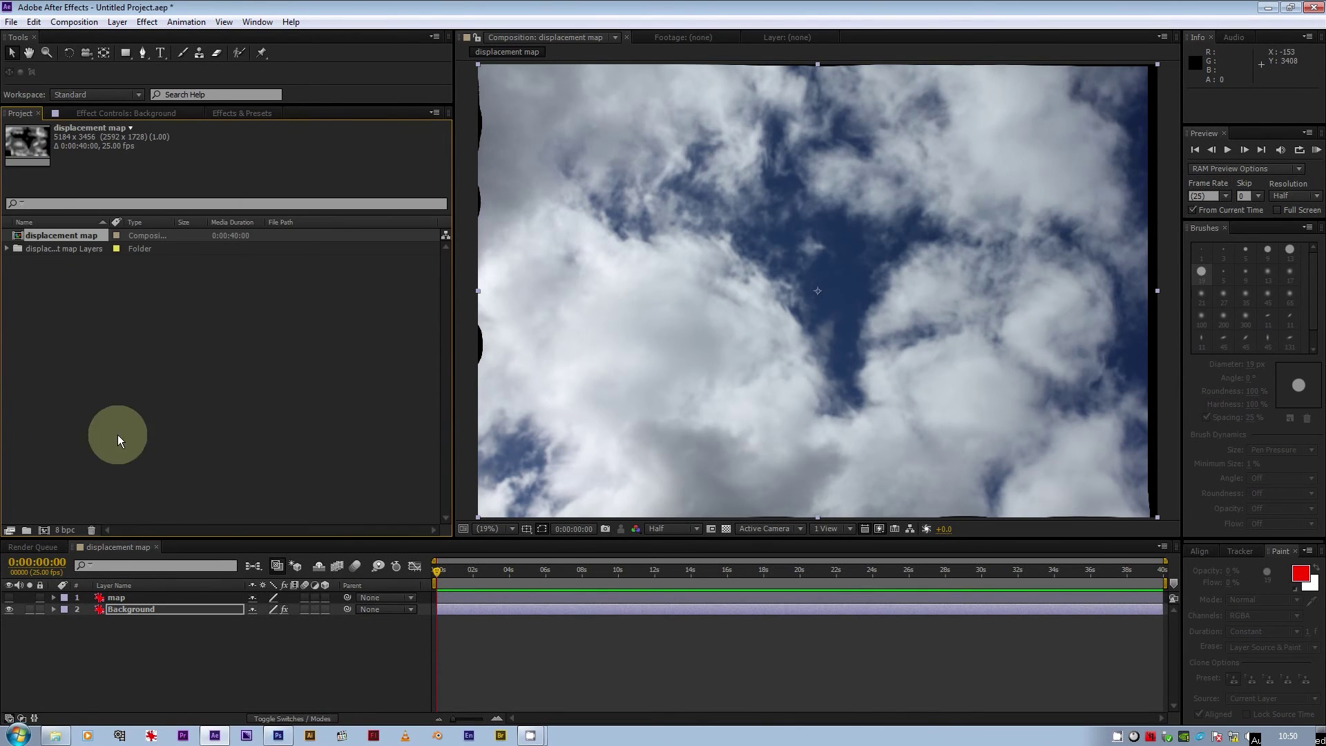
pyautogui.rightClick(97, 359)
pyautogui.moveTo(192, 415)
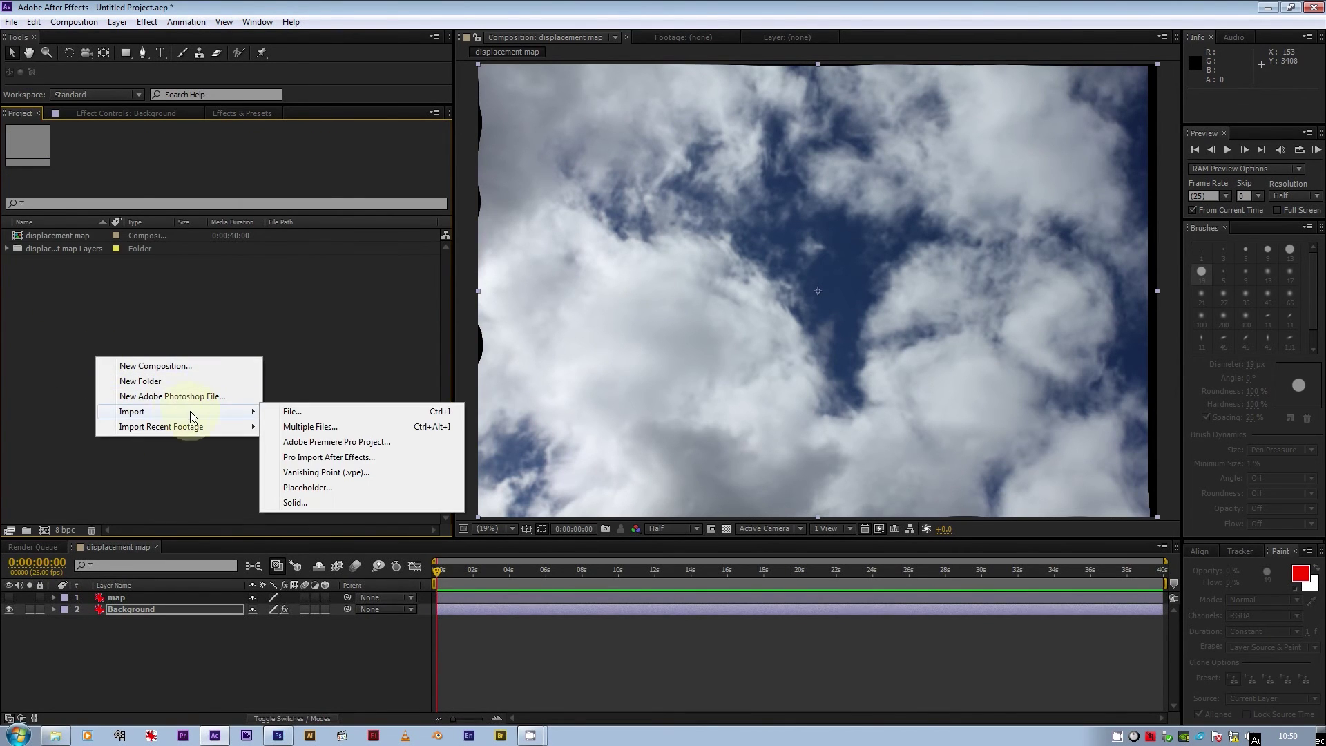
pyautogui.click(171, 366)
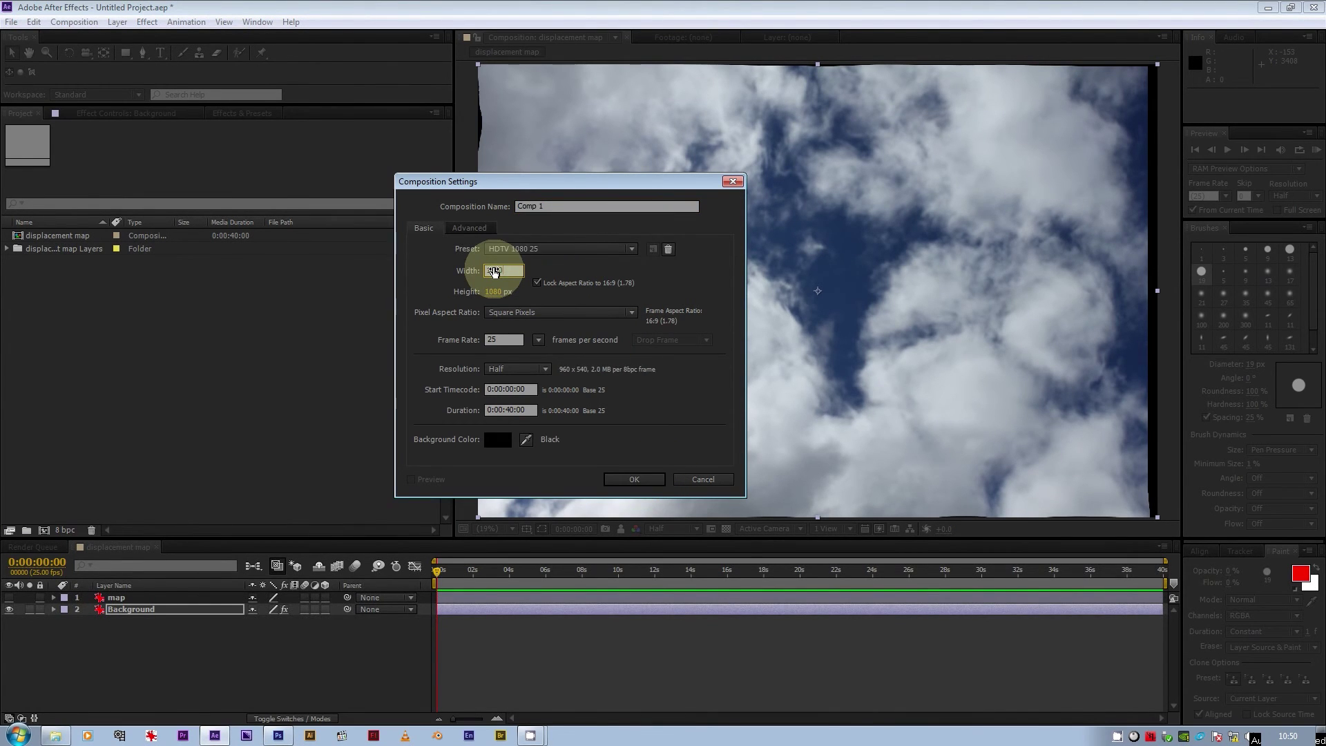
pyautogui.write('1920')
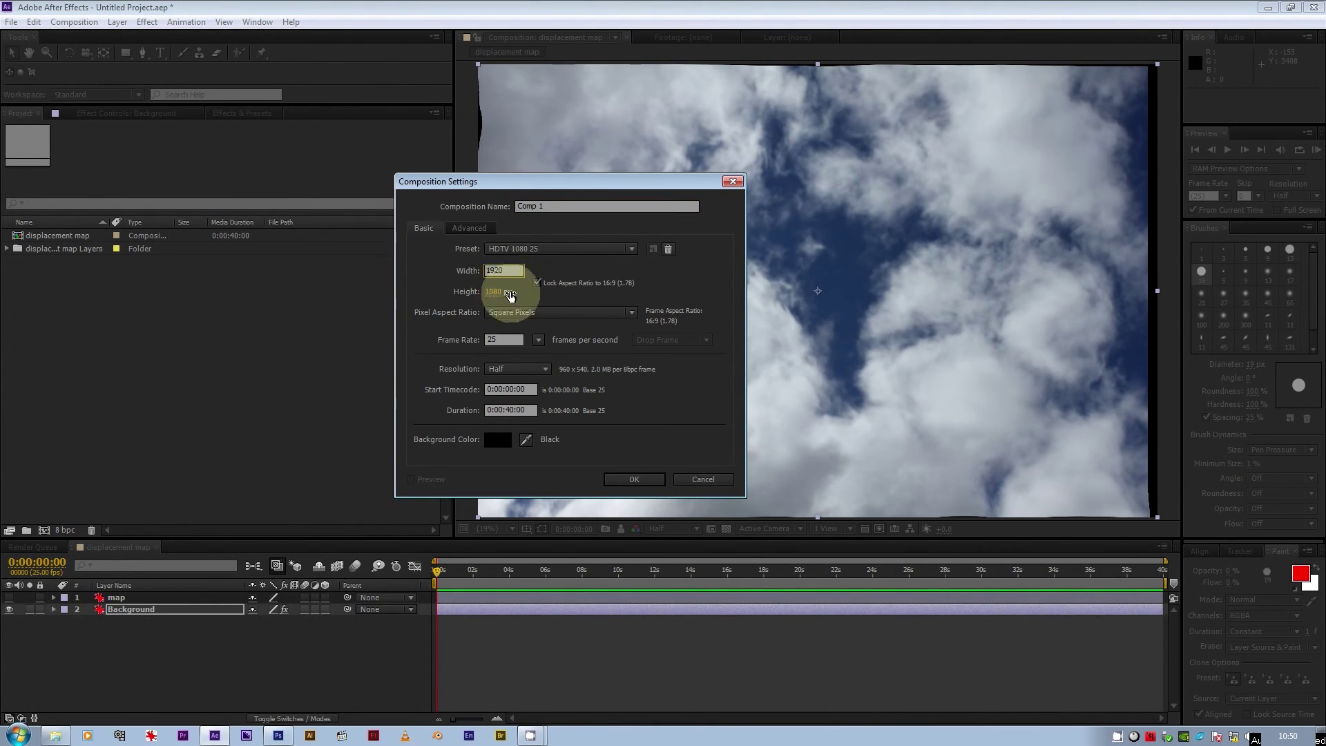
pyautogui.click(657, 477)
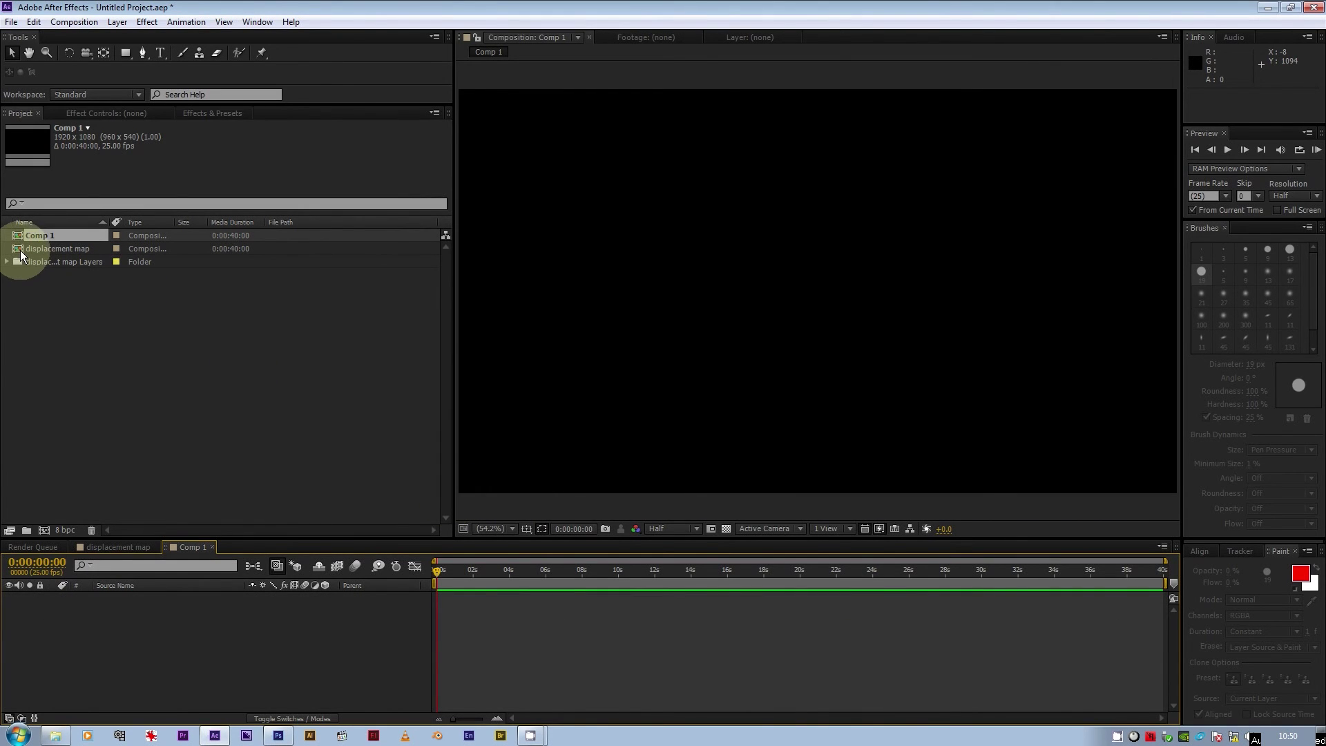
# Step: Place the displacement map comp in Comp 1, scale it to 45%, and switch back to displacement map
pyautogui.moveTo(20, 252); pyautogui.dragTo(186, 627)
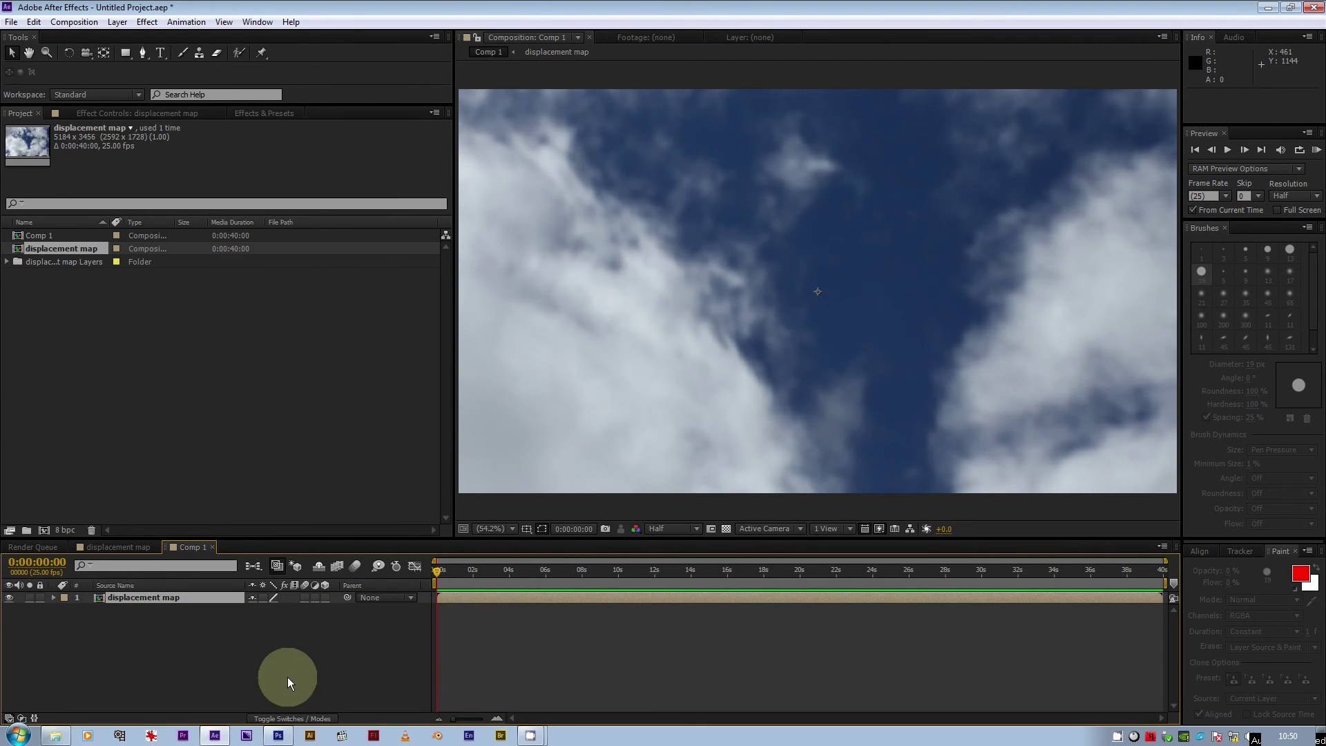
pyautogui.press('s')
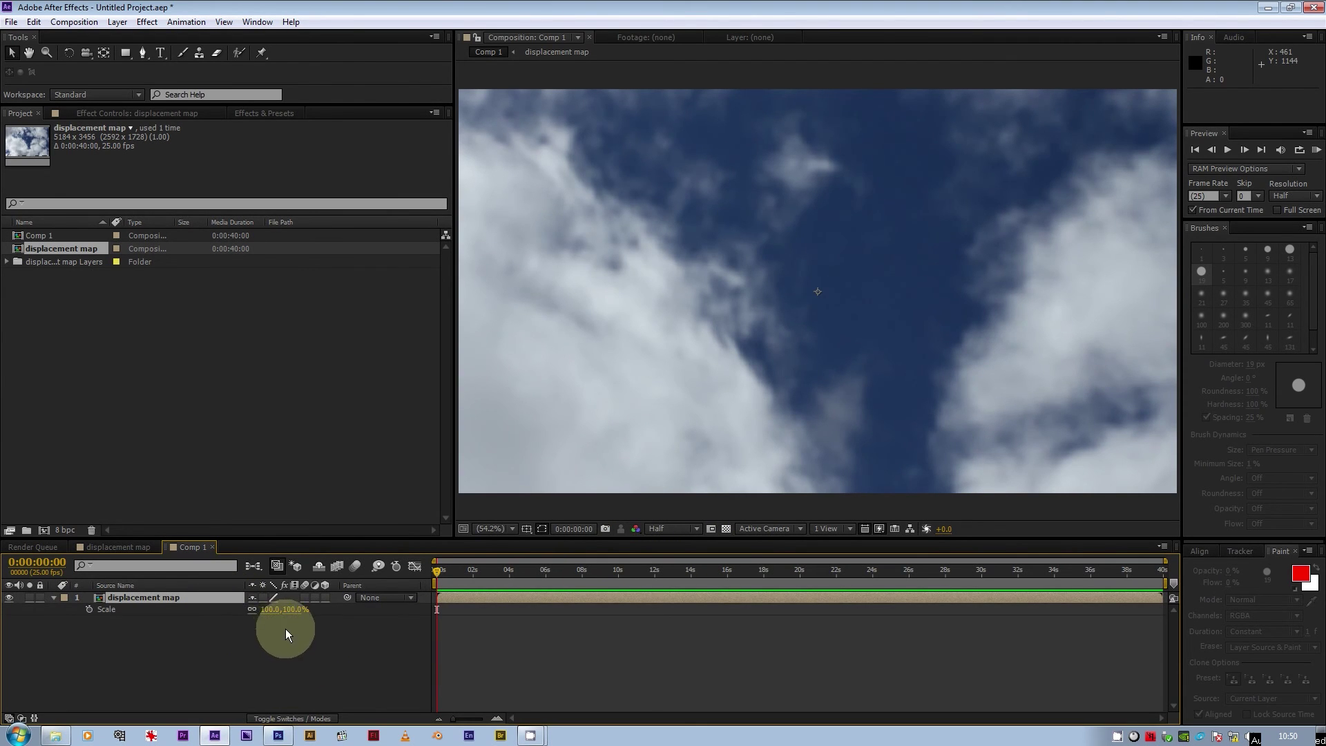
pyautogui.moveTo(271, 618); pyautogui.dragTo(241, 621)
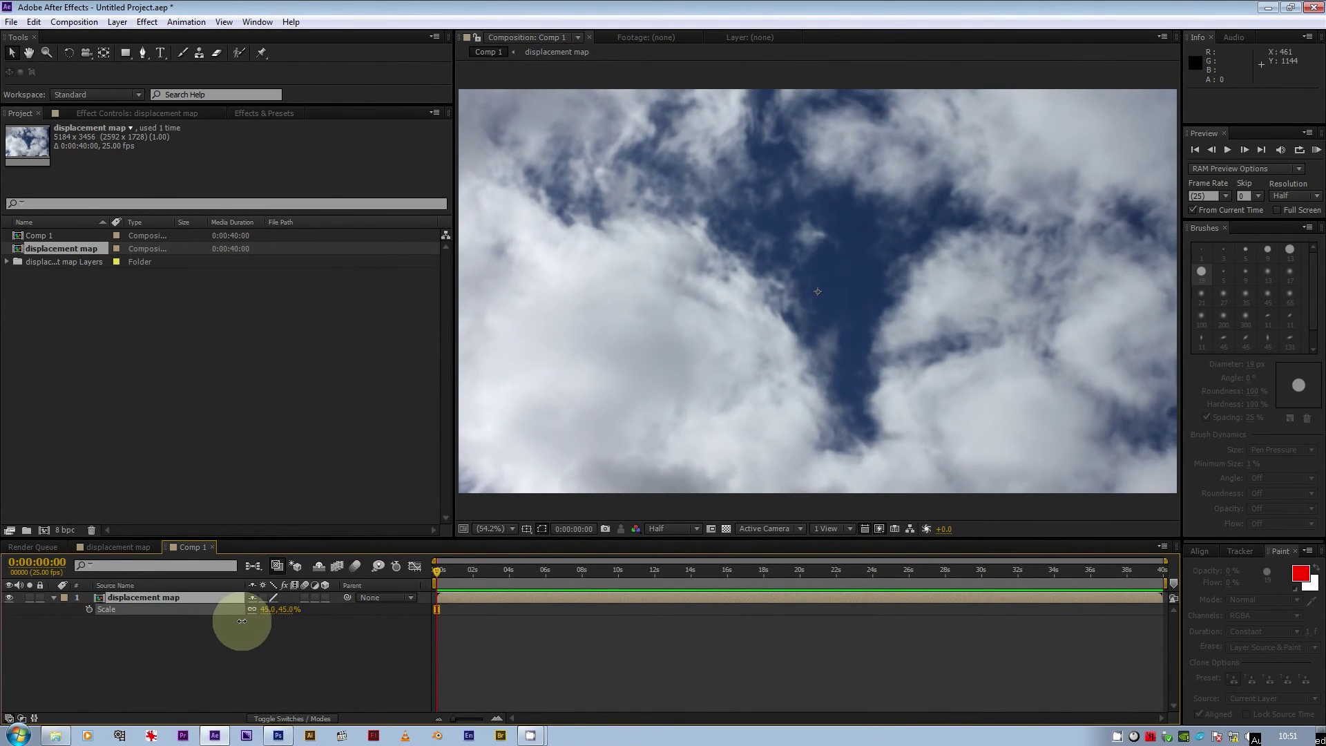
pyautogui.click(118, 546)
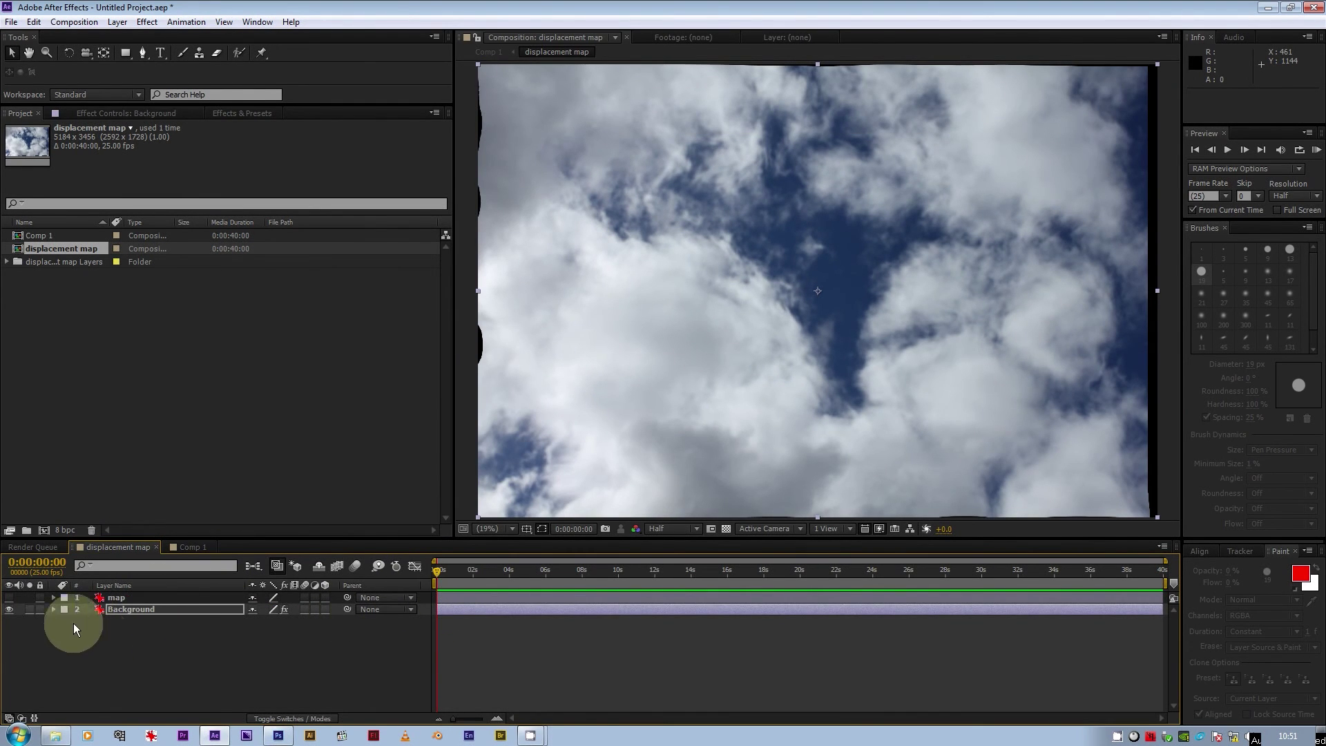
# Step: Keyframe both displacement amounts from 0 at the start up to 61 horizontal and 26 vertical at 10 seconds
pyautogui.click(132, 114)
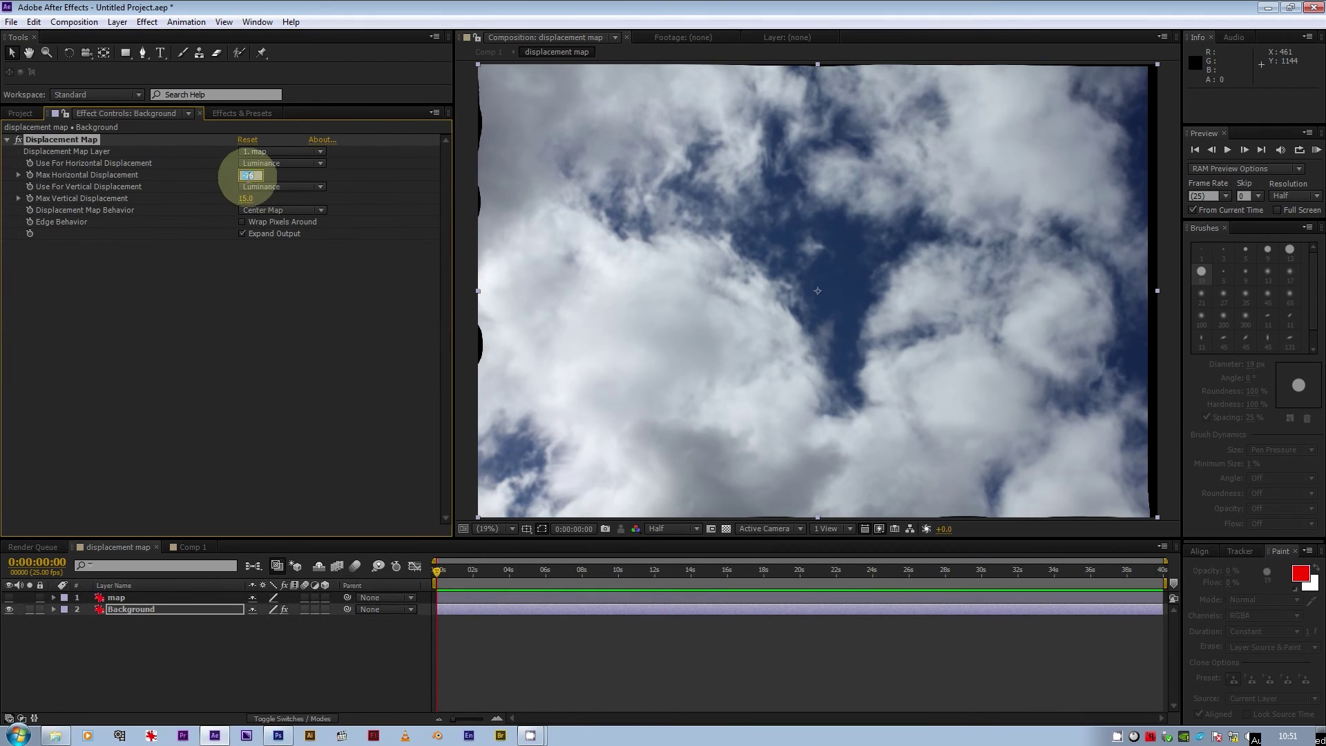
pyautogui.press('Return')
pyautogui.press('Return')
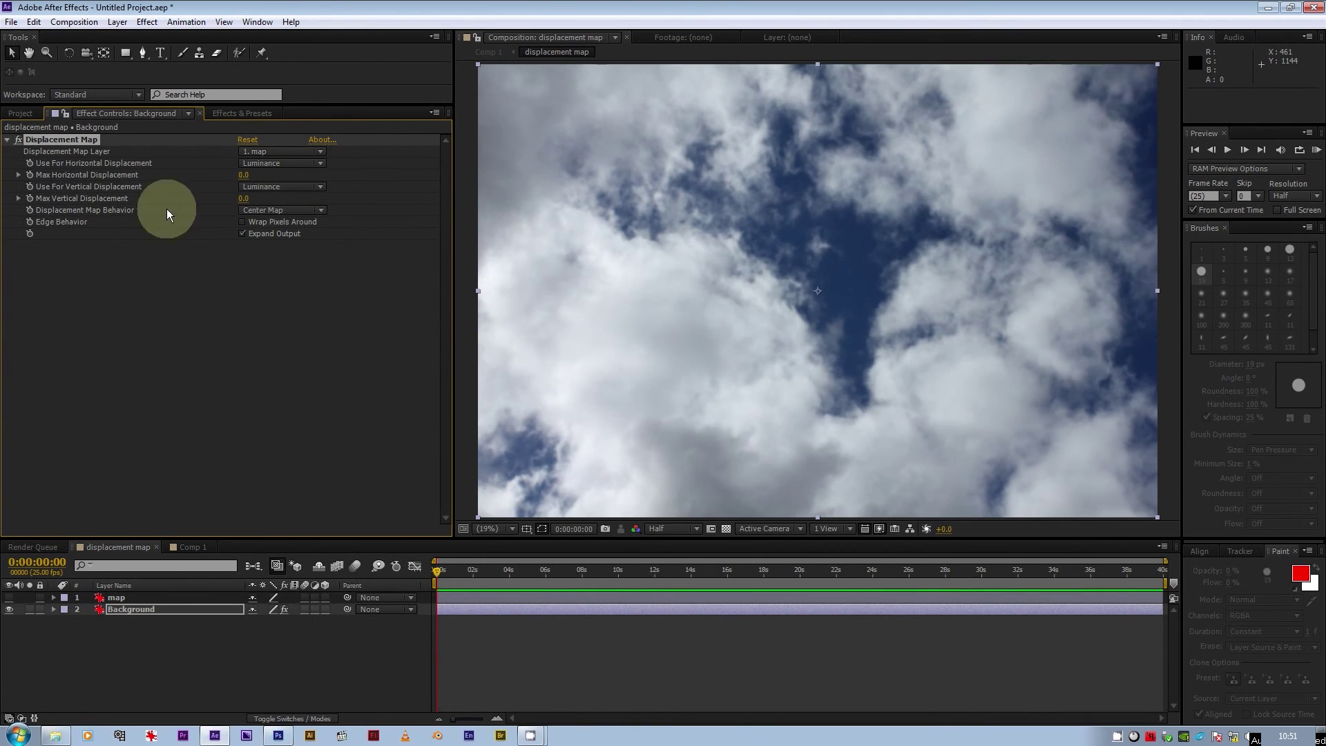
pyautogui.click(29, 164)
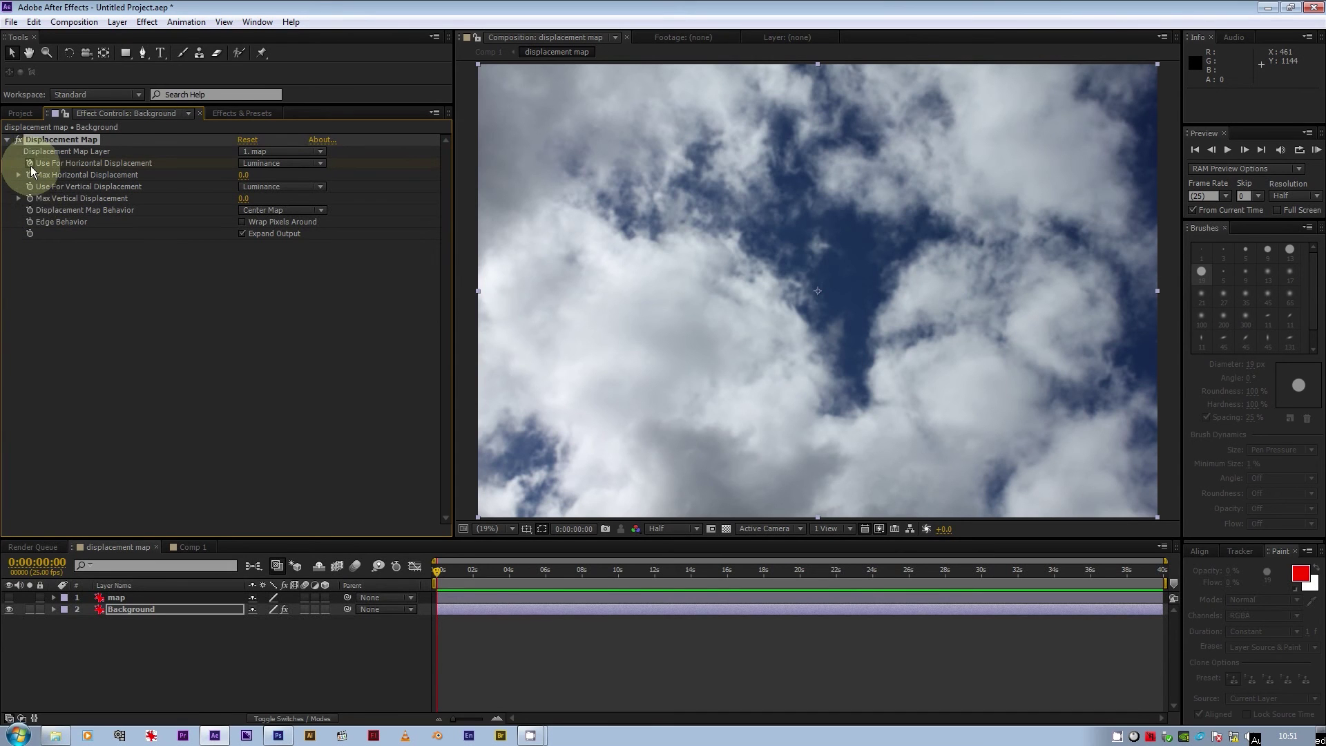
pyautogui.click(30, 177)
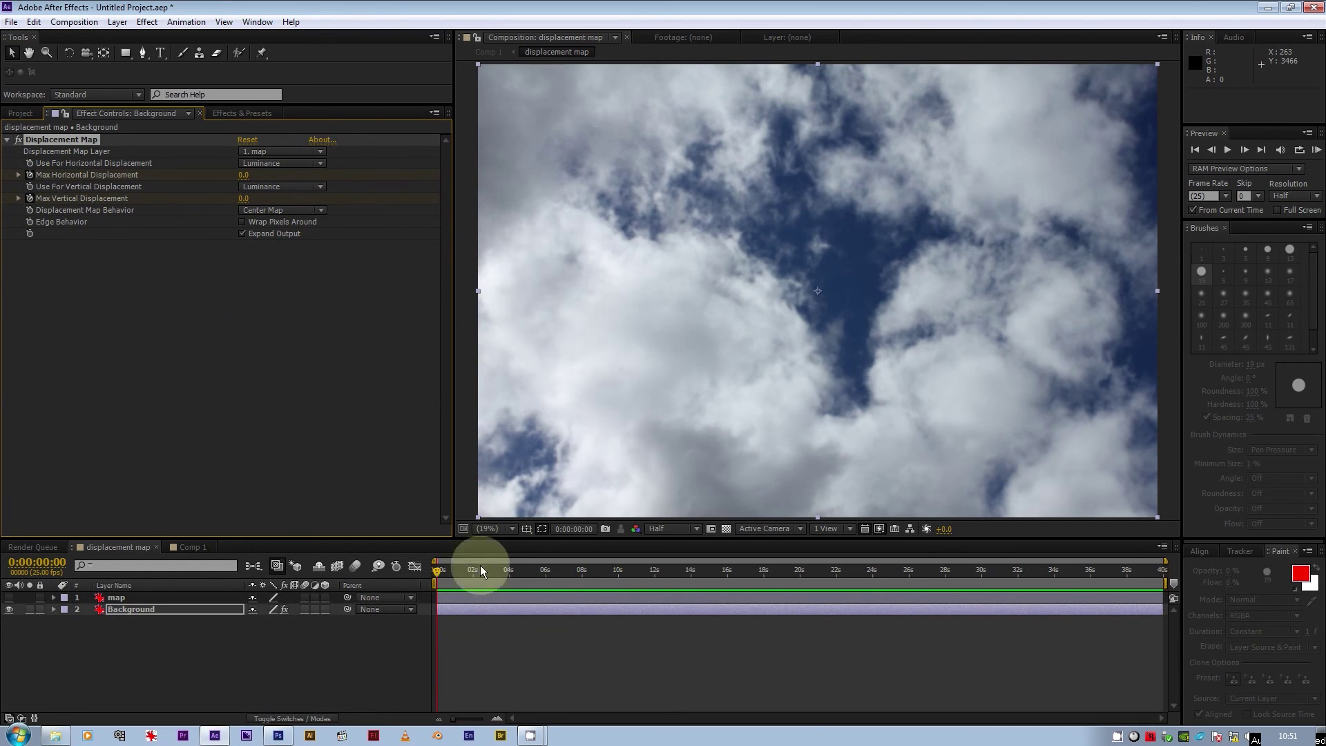
pyautogui.moveTo(443, 575); pyautogui.dragTo(584, 594)
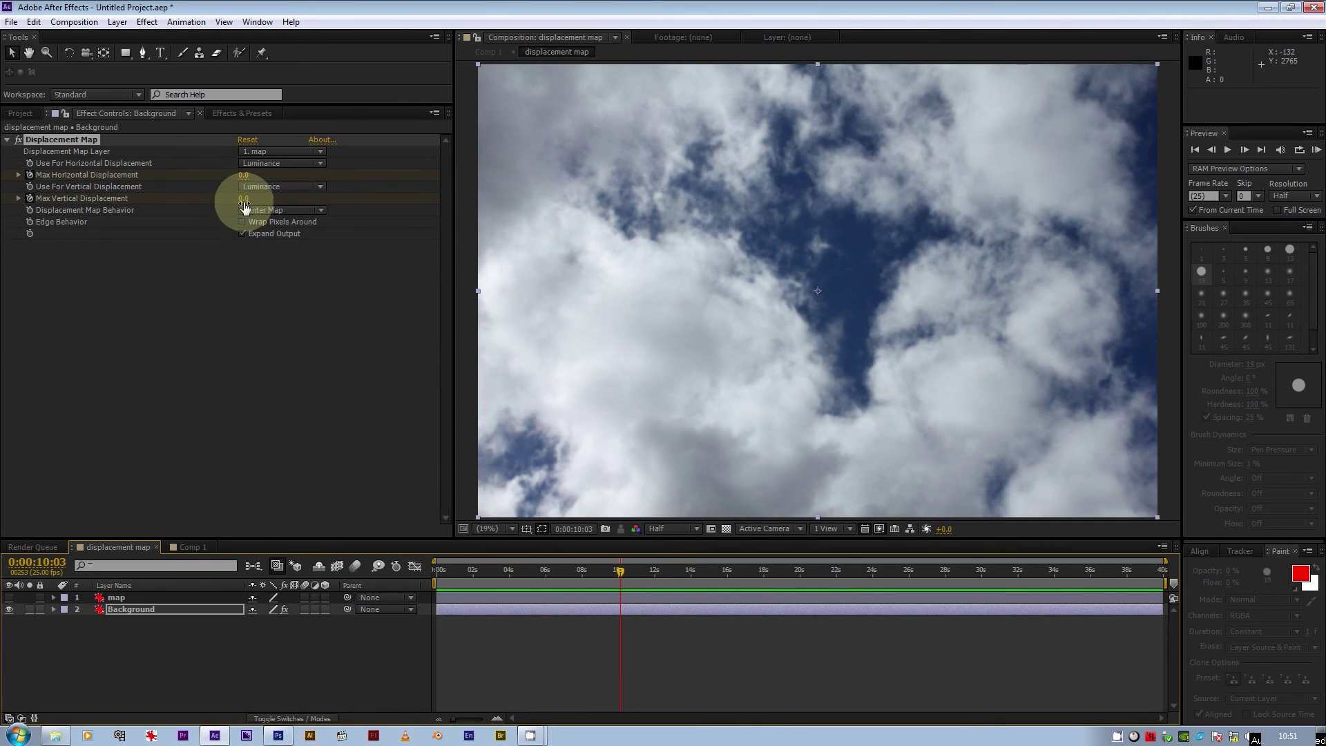
pyautogui.moveTo(248, 202); pyautogui.dragTo(290, 183)
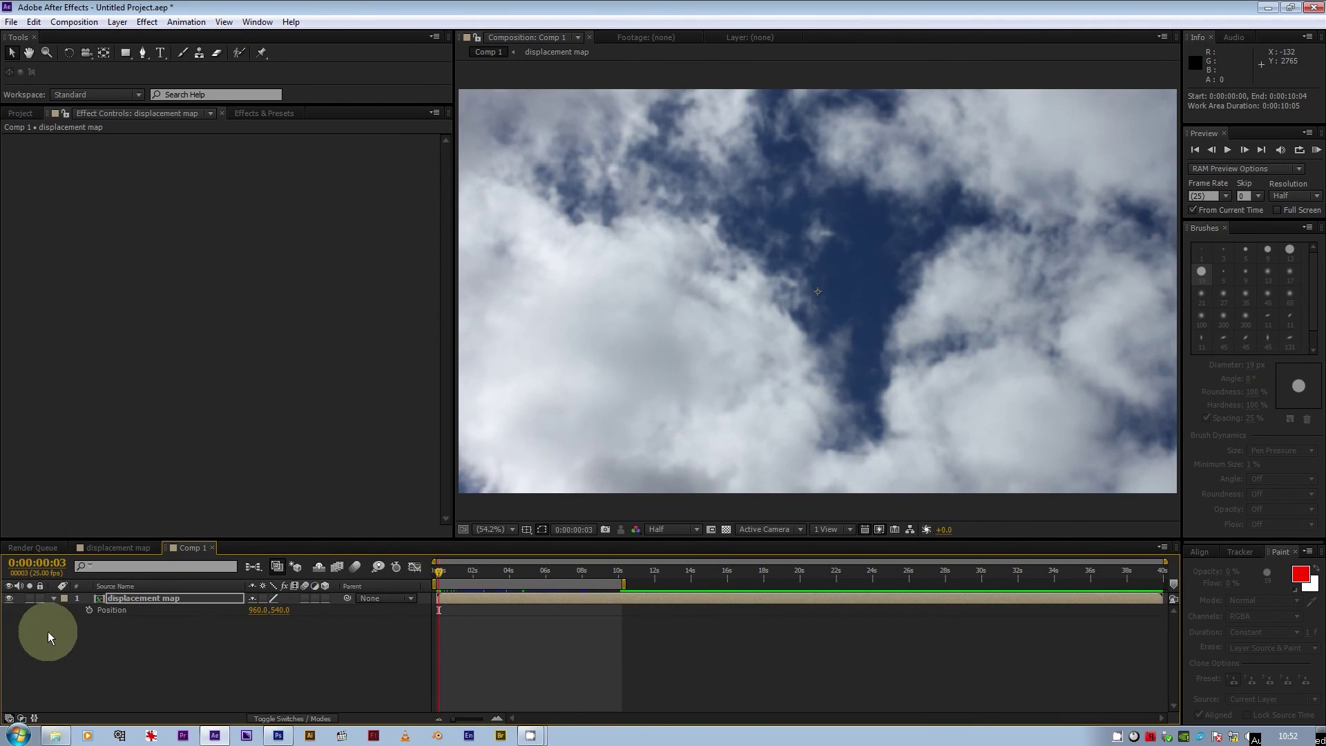
# Step: Keyframe the cloud layer's Position at X 933 at 0s and further right at 10 seconds
pyautogui.click(88, 610)
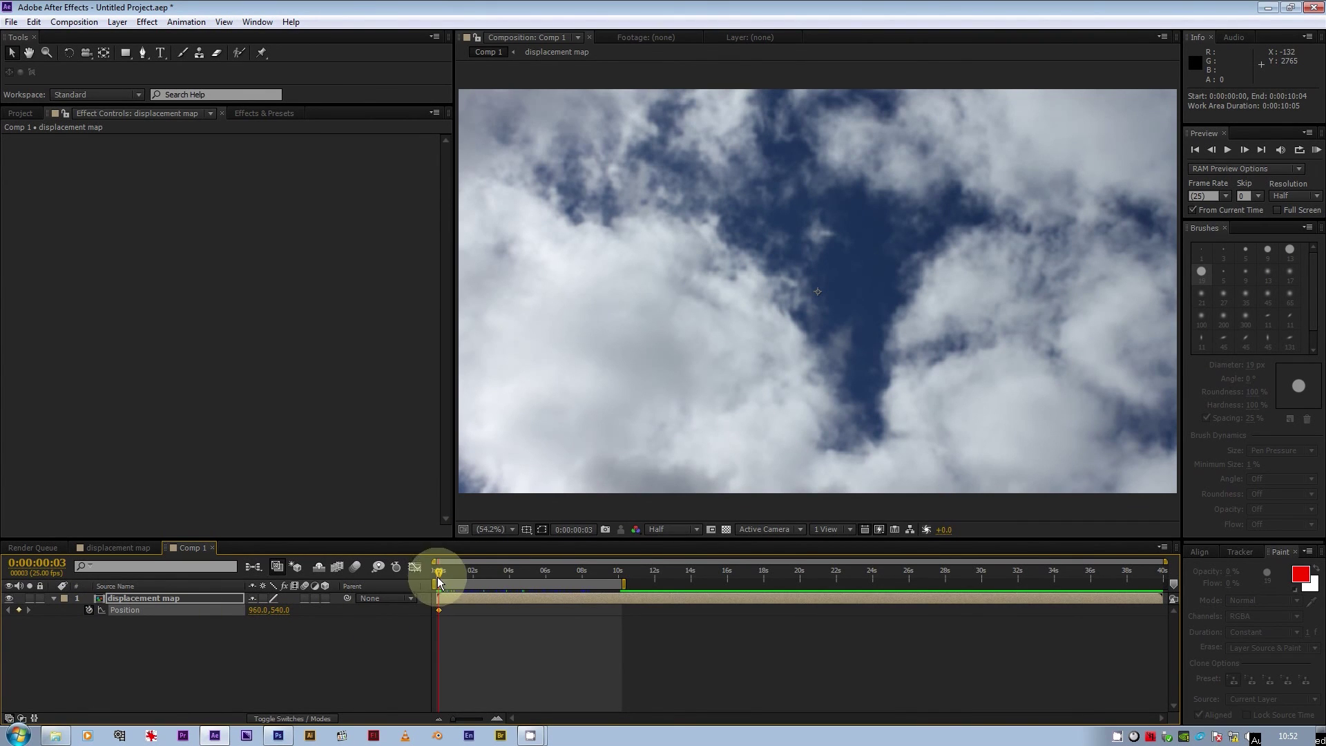
pyautogui.moveTo(262, 617); pyautogui.dragTo(243, 612)
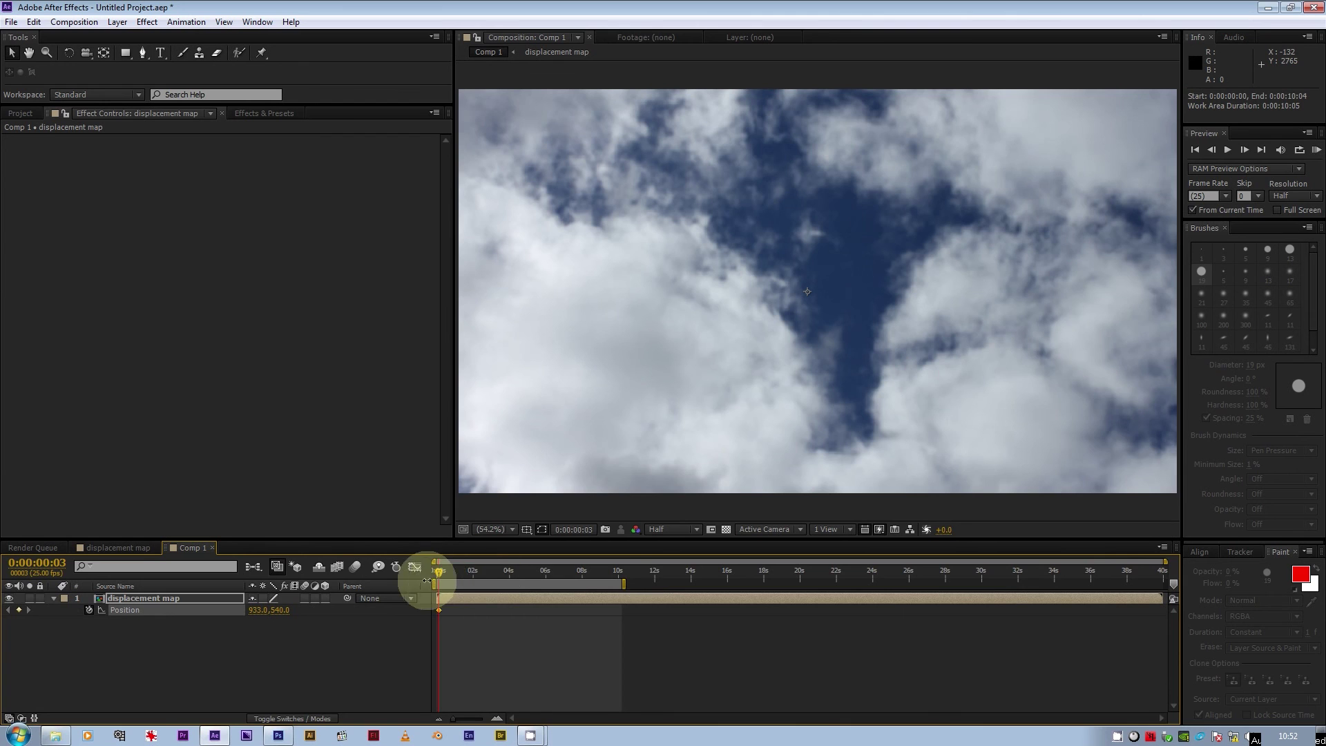
pyautogui.moveTo(470, 573); pyautogui.dragTo(620, 564)
pyautogui.moveTo(236, 612); pyautogui.dragTo(275, 611)
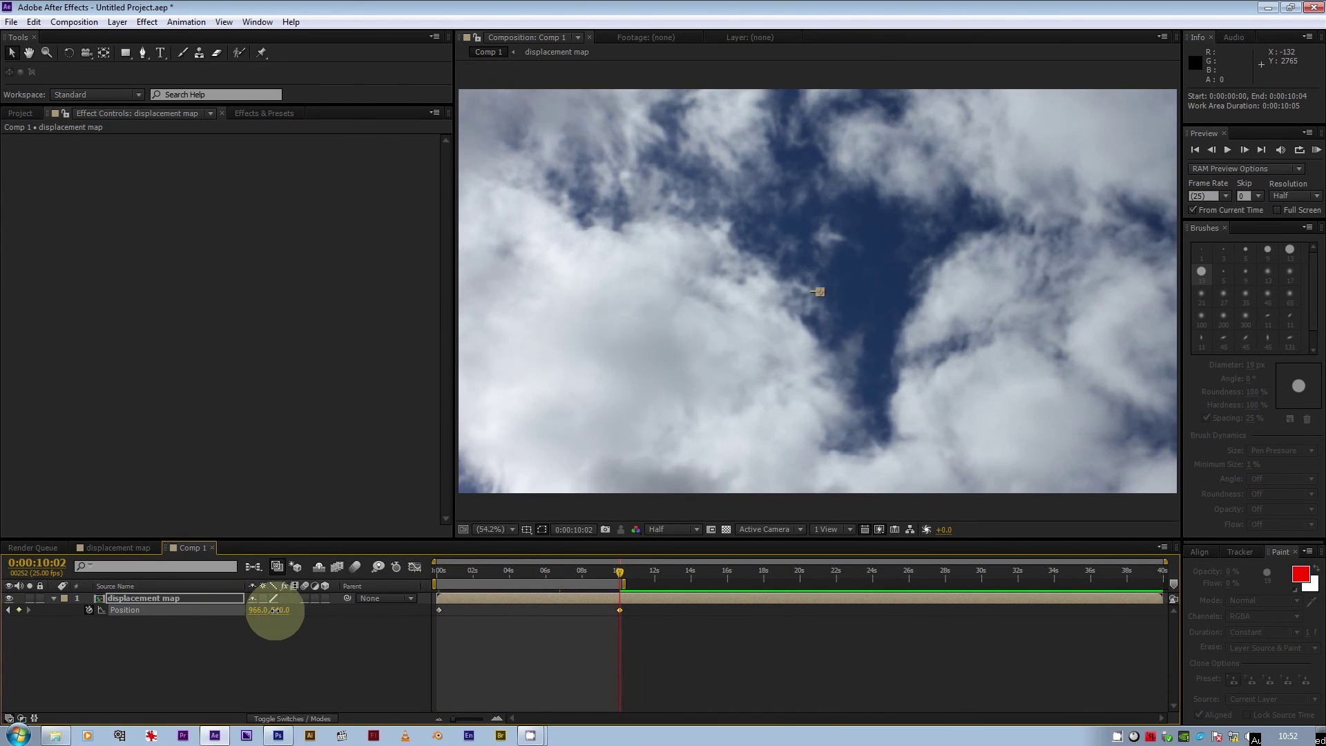
# Step: Scrub back through the first ten seconds to preview the sideways pan
pyautogui.moveTo(538, 572); pyautogui.dragTo(422, 629)
pyautogui.moveTo(561, 626); pyautogui.dragTo(436, 633)
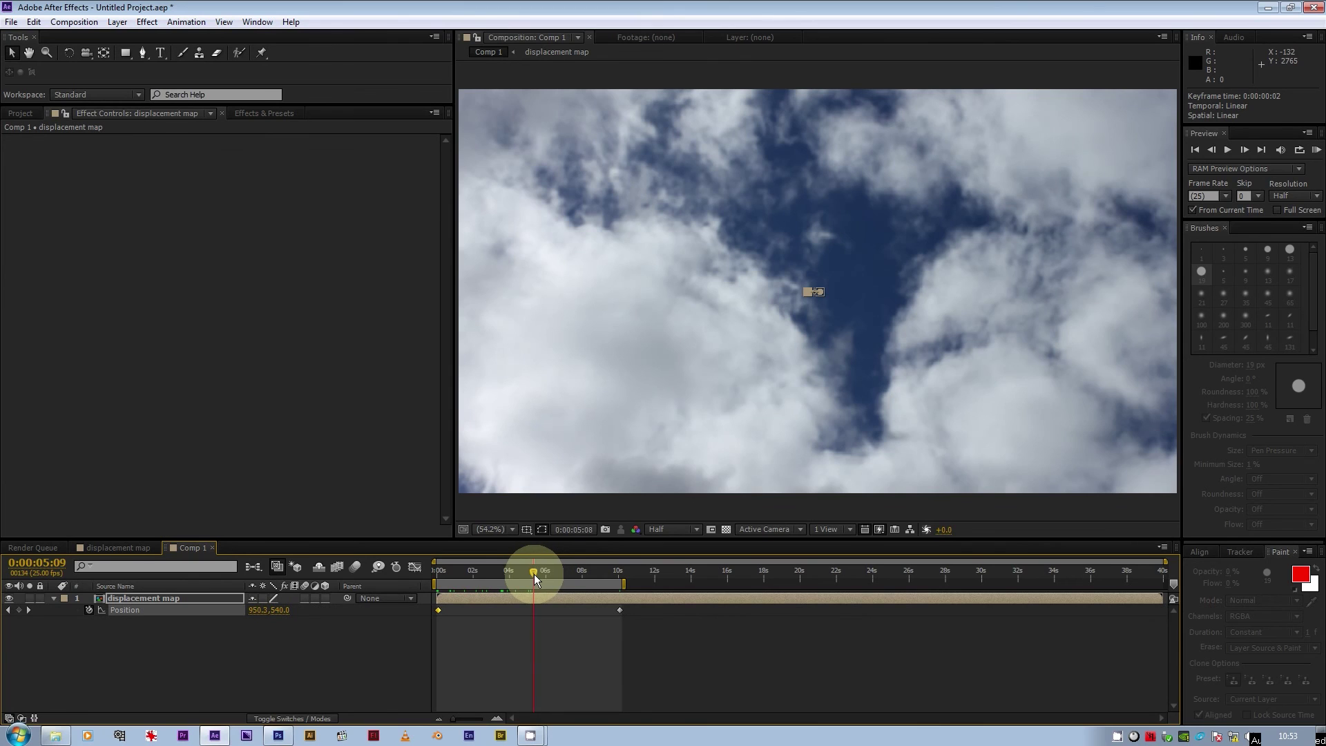
pyautogui.moveTo(533, 577); pyautogui.dragTo(449, 578)
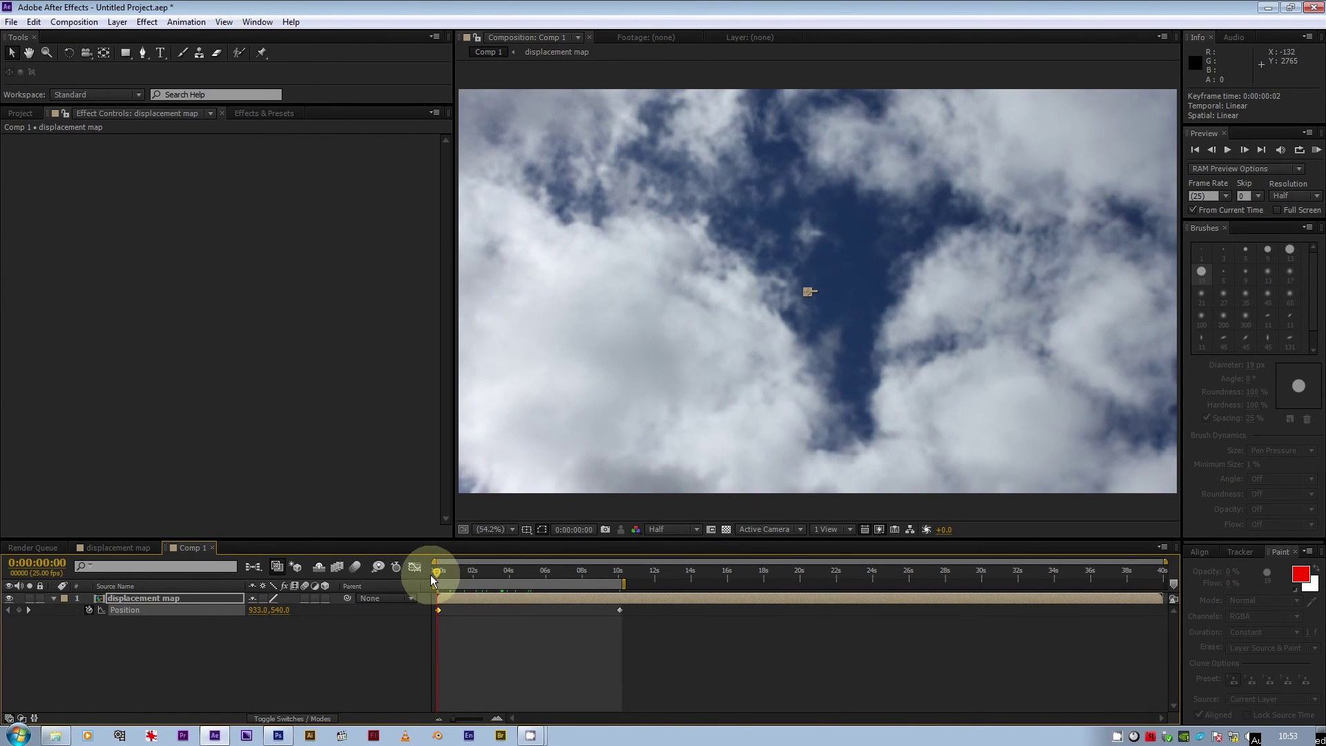